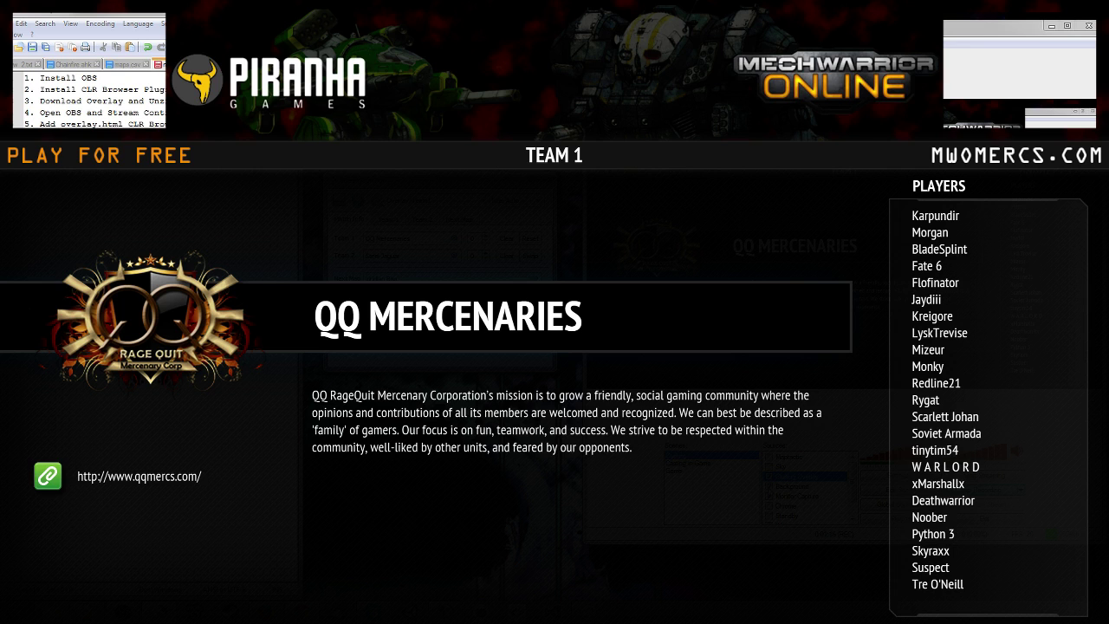
Step: Switch the output to the desktop capture, then open the streamcontrol subfolder of MWO Casting in File Explorer
{"action": "key", "text": "F1"}
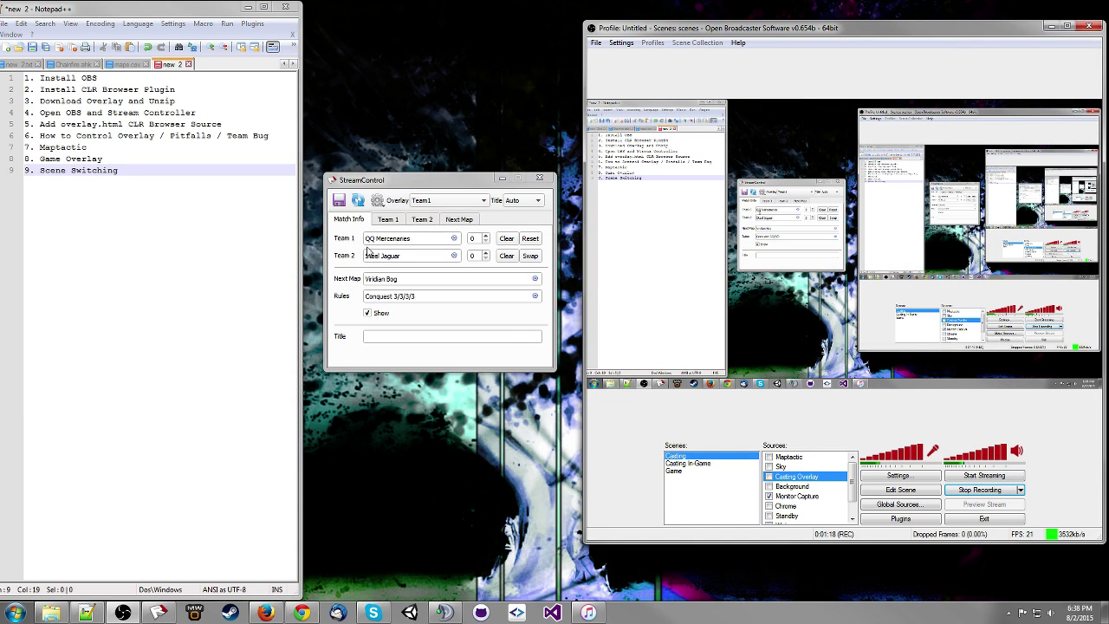
{"action": "left_click", "coordinate": [54, 613]}
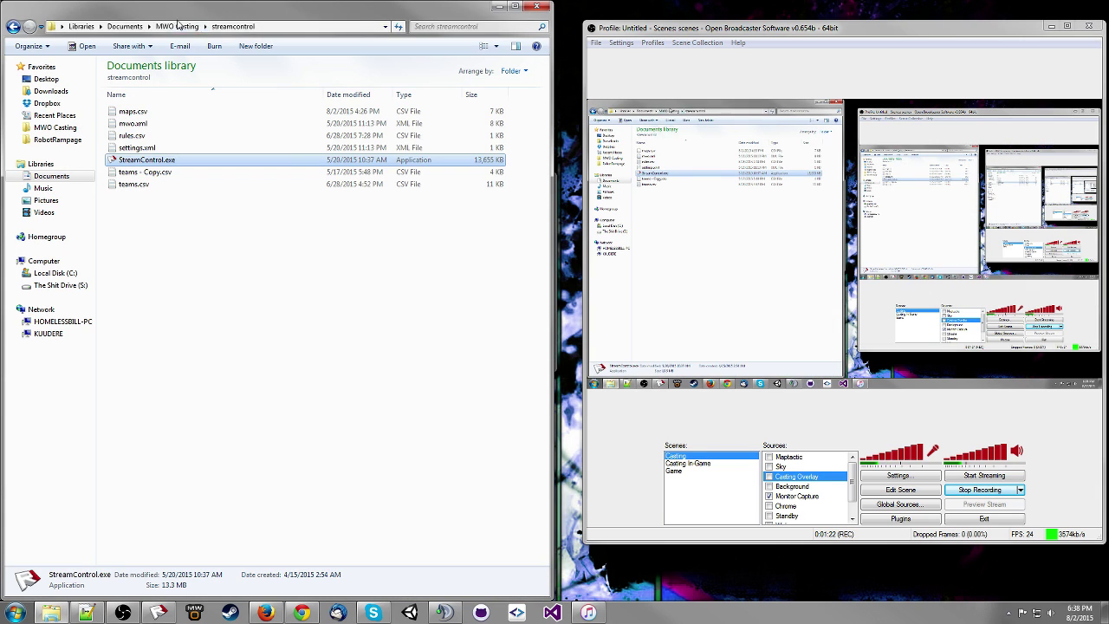
{"action": "left_click", "coordinate": [178, 26]}
{"action": "double_click", "coordinate": [142, 174]}
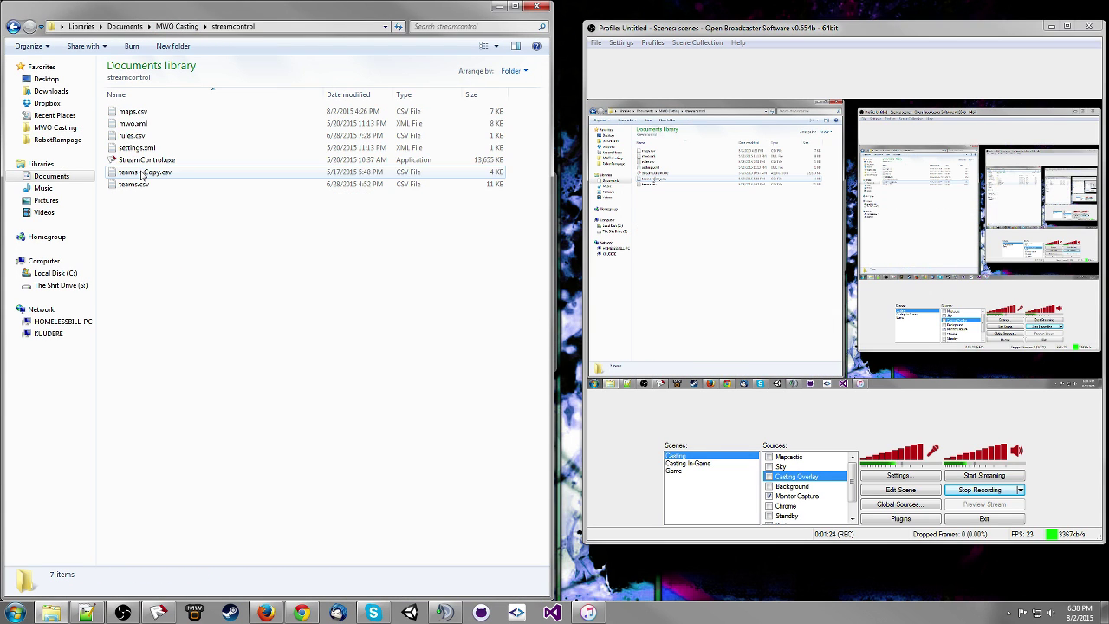
Step: Review StreamControl.exe and the maps, rules and teams CSV files in the streamcontrol folder
{"action": "left_click", "coordinate": [152, 162]}
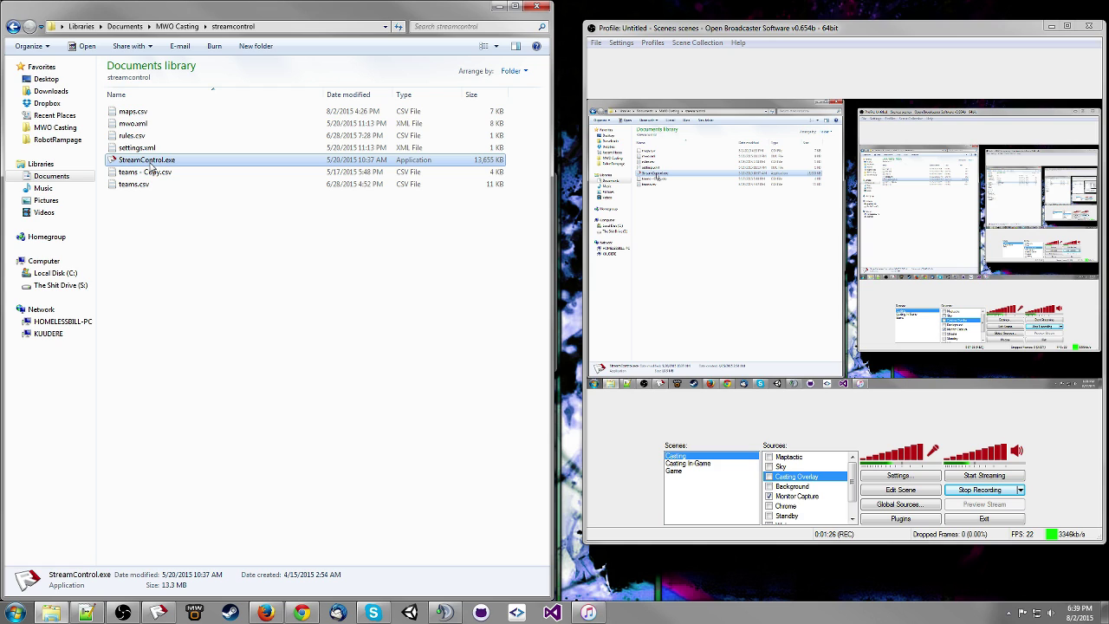
{"action": "left_click", "coordinate": [134, 111]}
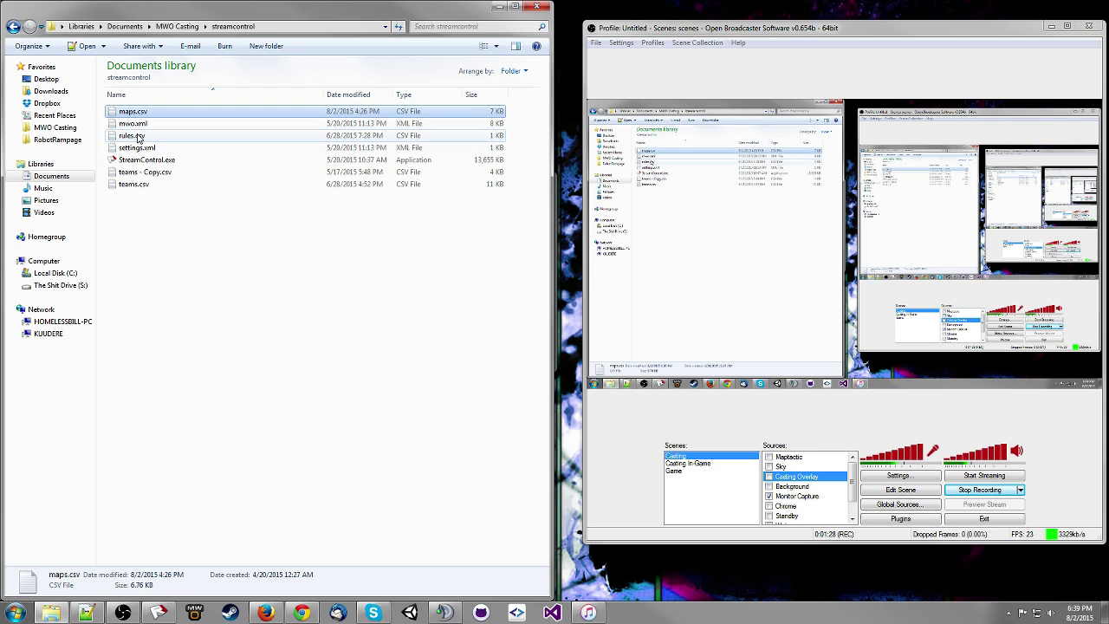
{"action": "left_click", "coordinate": [139, 137]}
{"action": "left_click", "coordinate": [139, 173]}
{"action": "left_click", "coordinate": [136, 185]}
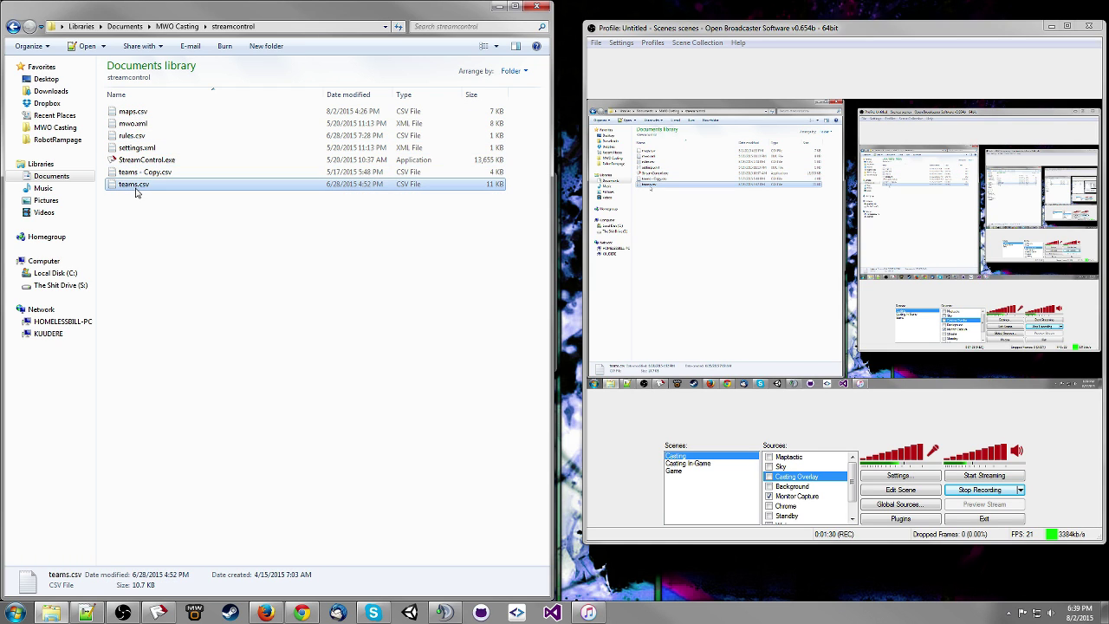
Step: View the team entries of teams.csv in Notepad++ down to the end of the file, then put the editor away
{"action": "right_click", "coordinate": [136, 185]}
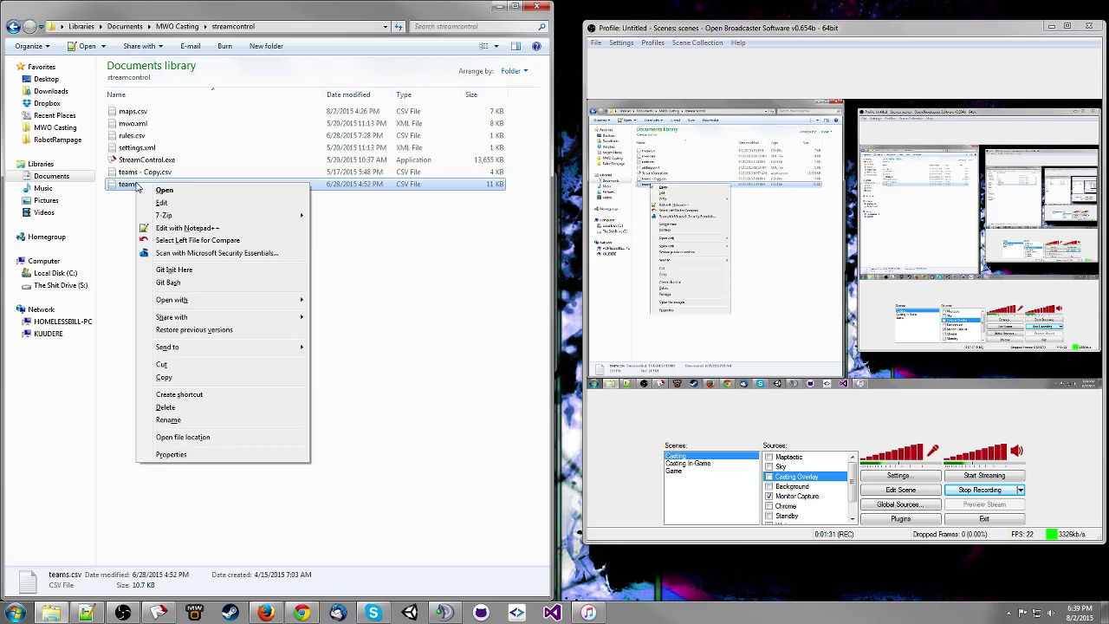
{"action": "left_click", "coordinate": [164, 228]}
{"action": "left_click_drag", "start_coordinate": [531, 130], "coordinate": [537, 517]}
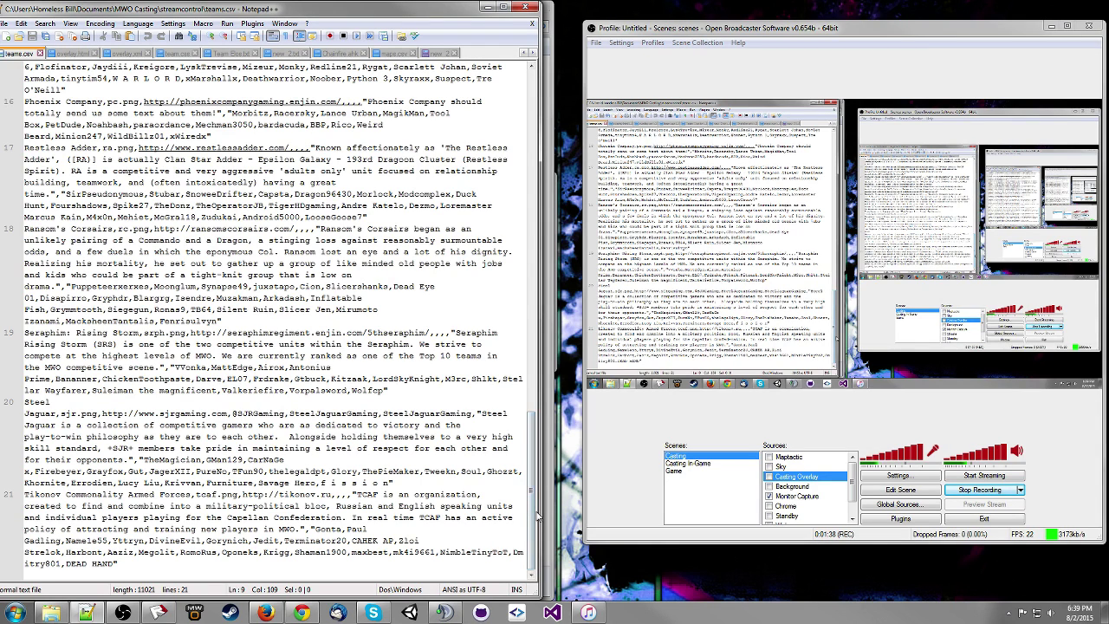
{"action": "left_click", "coordinate": [484, 8]}
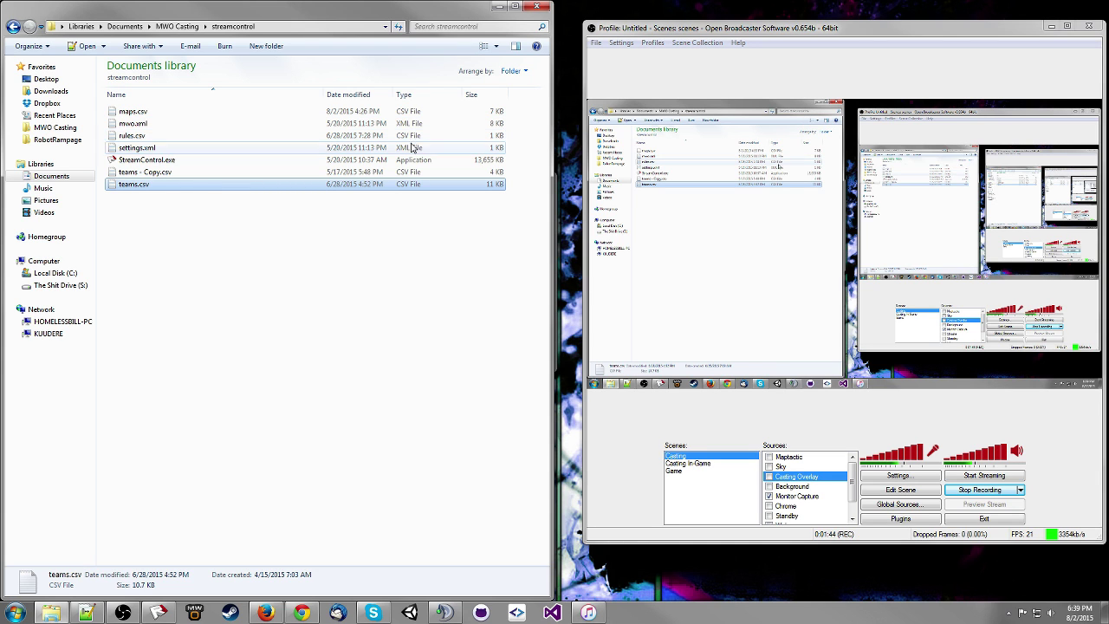
Step: Launch StreamControl.exe, put away File Explorer and the older StreamControl window, and place the new window beside OBS
{"action": "double_click", "coordinate": [169, 160]}
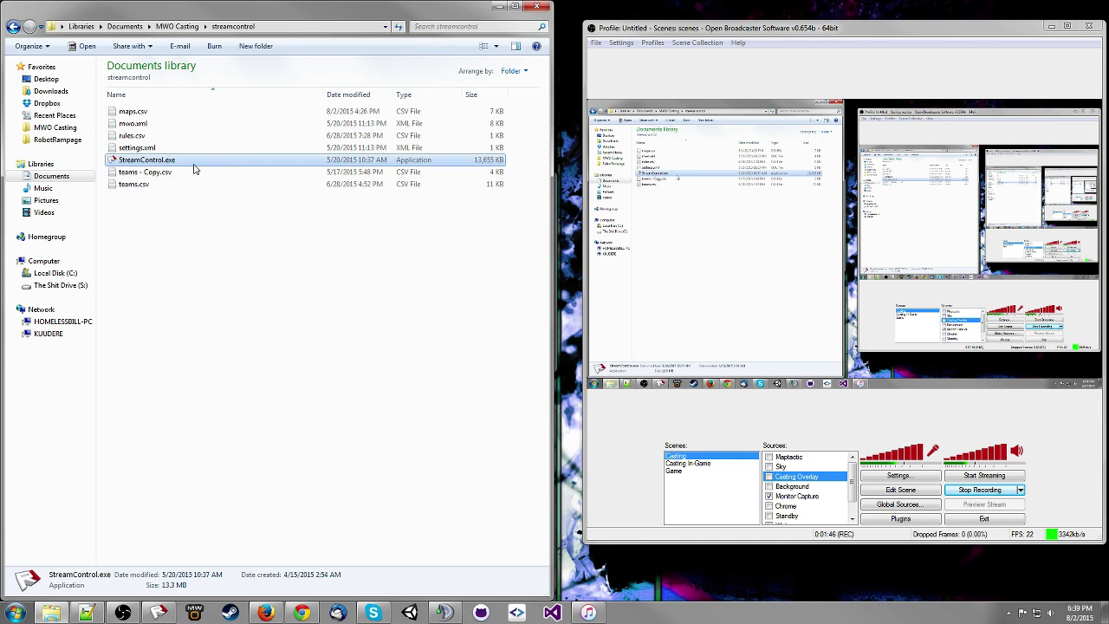
{"action": "left_click", "coordinate": [501, 10]}
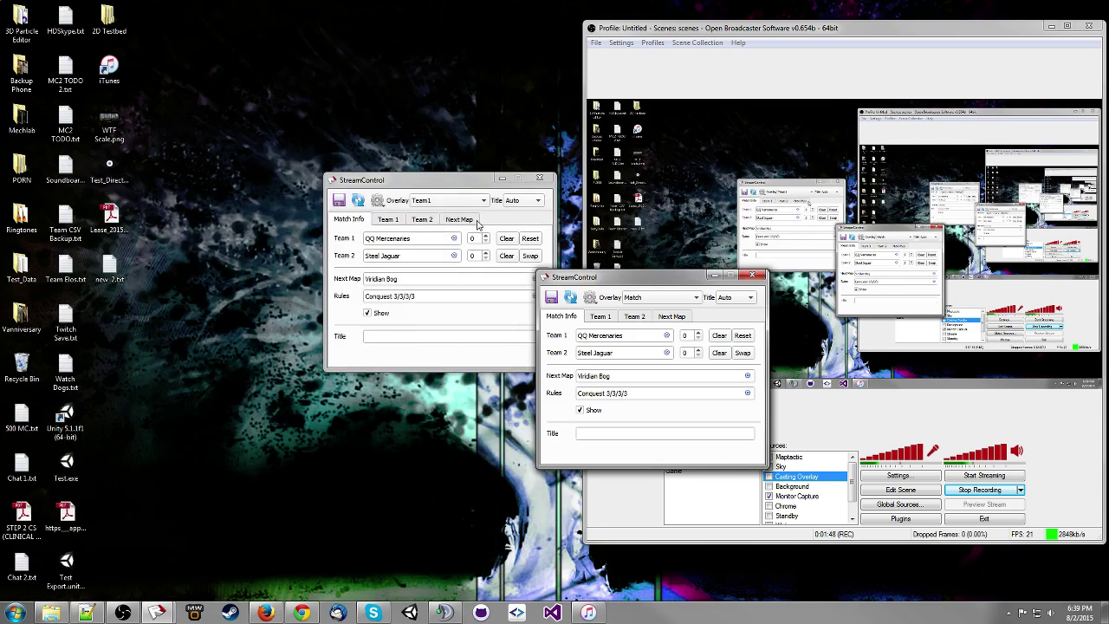
{"action": "left_click", "coordinate": [523, 179]}
{"action": "left_click_drag", "start_coordinate": [614, 282], "coordinate": [281, 175]}
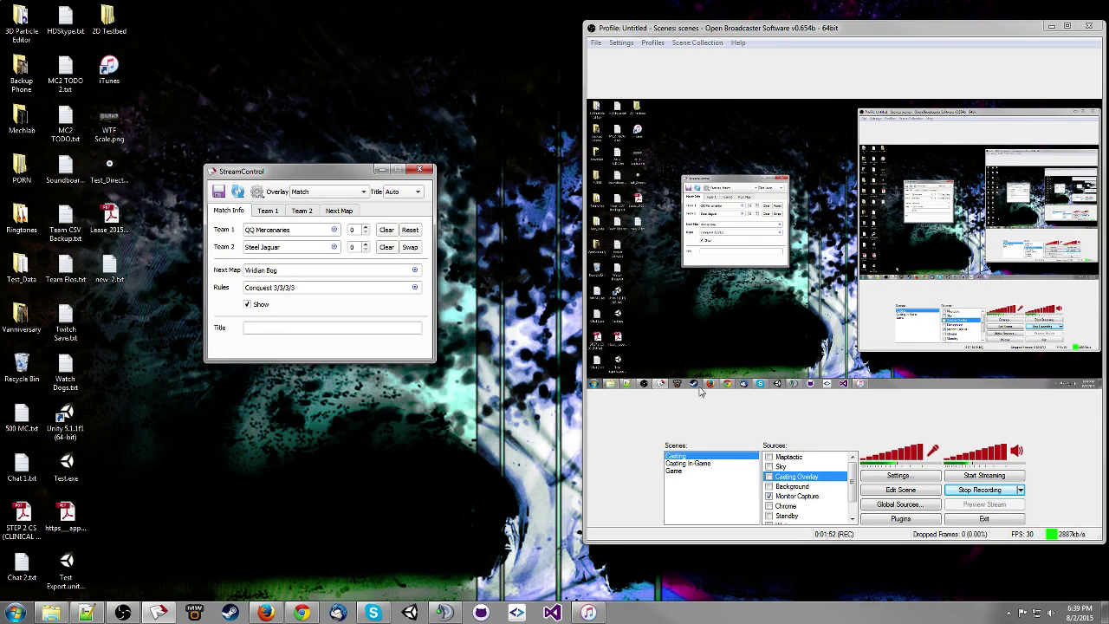
Step: Add a CLR Browser source named OVLERYA to the Casting scene
{"action": "right_click", "coordinate": [790, 476]}
{"action": "mouse_move", "coordinate": [814, 484]}
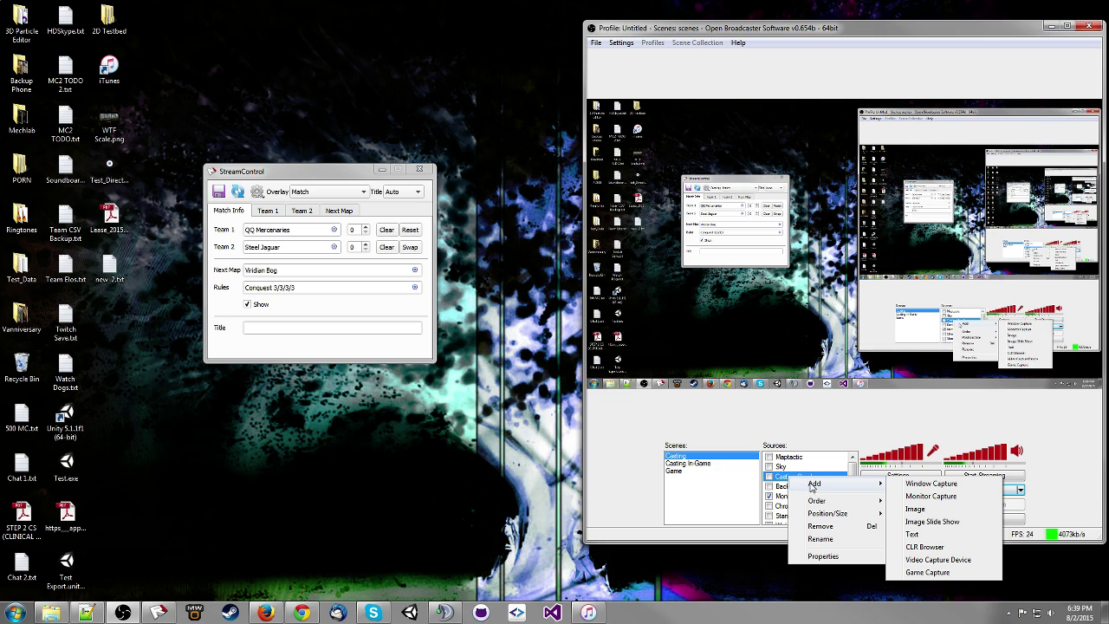
{"action": "left_click", "coordinate": [937, 546]}
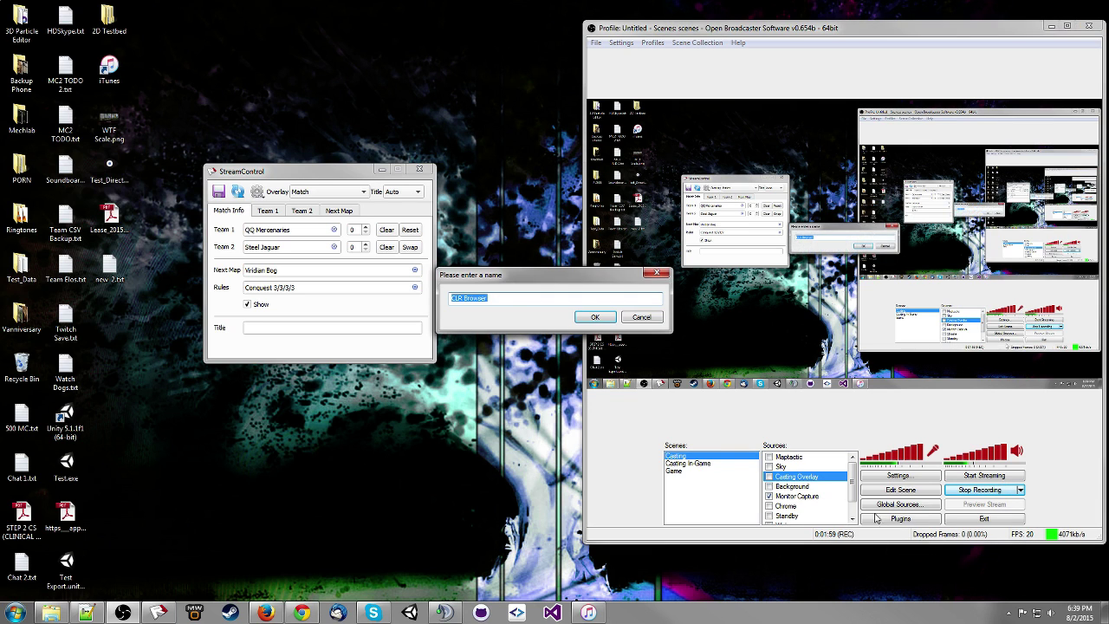
{"action": "type", "text": "Overlay"}
{"action": "key", "text": "Return"}
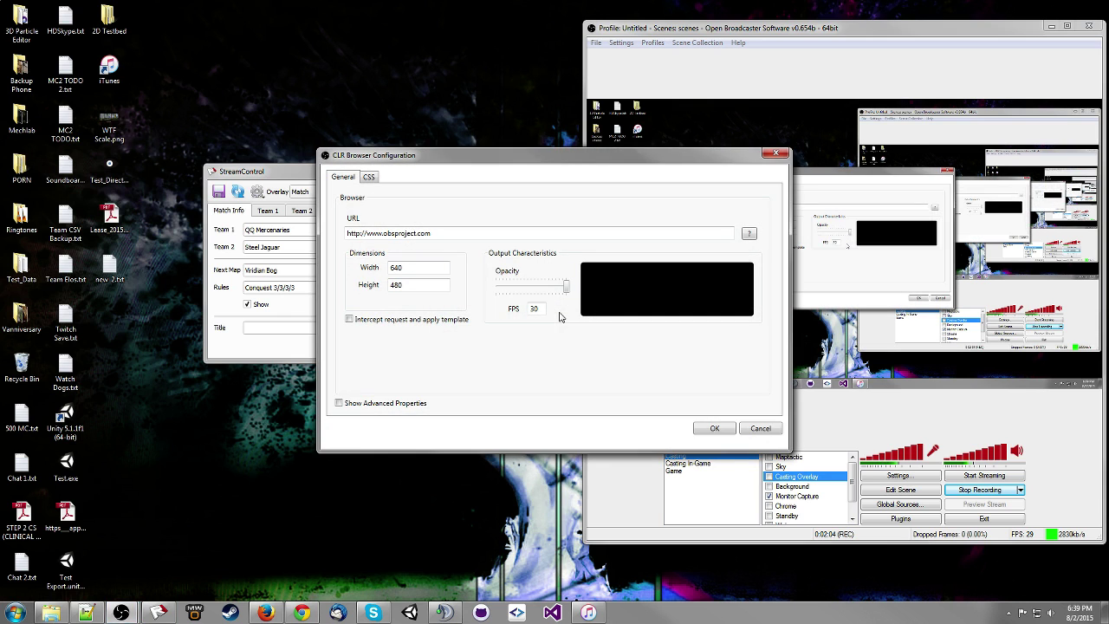
Step: Move the CLR Browser configuration aside and copy the MWO Casting folder's path from File Explorer
{"action": "left_click_drag", "start_coordinate": [562, 160], "coordinate": [694, 127]}
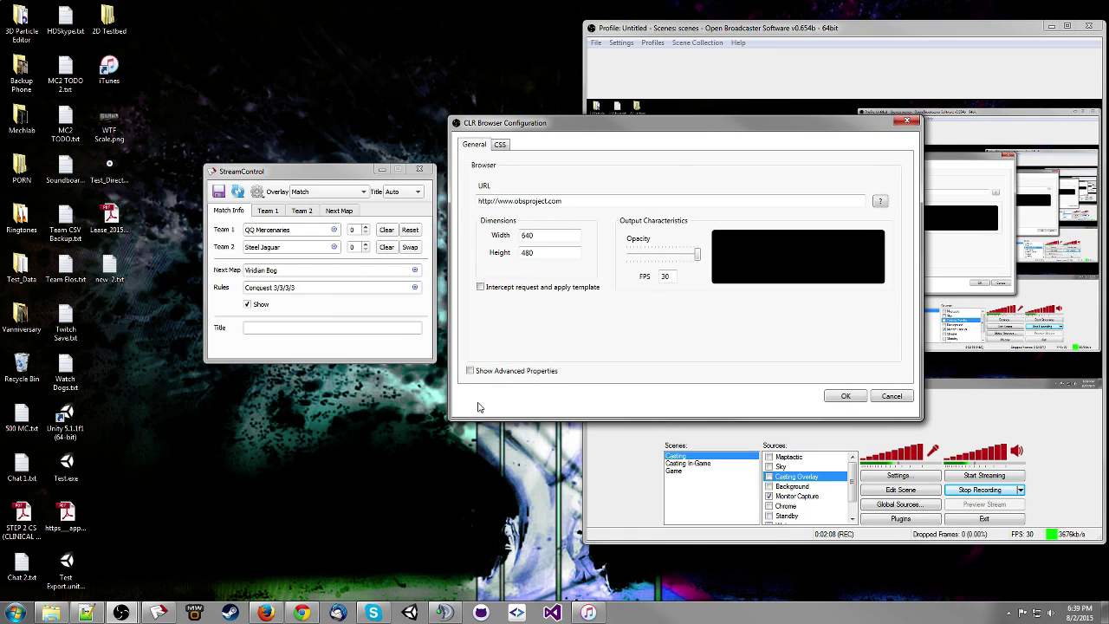
{"action": "left_click", "coordinate": [50, 613]}
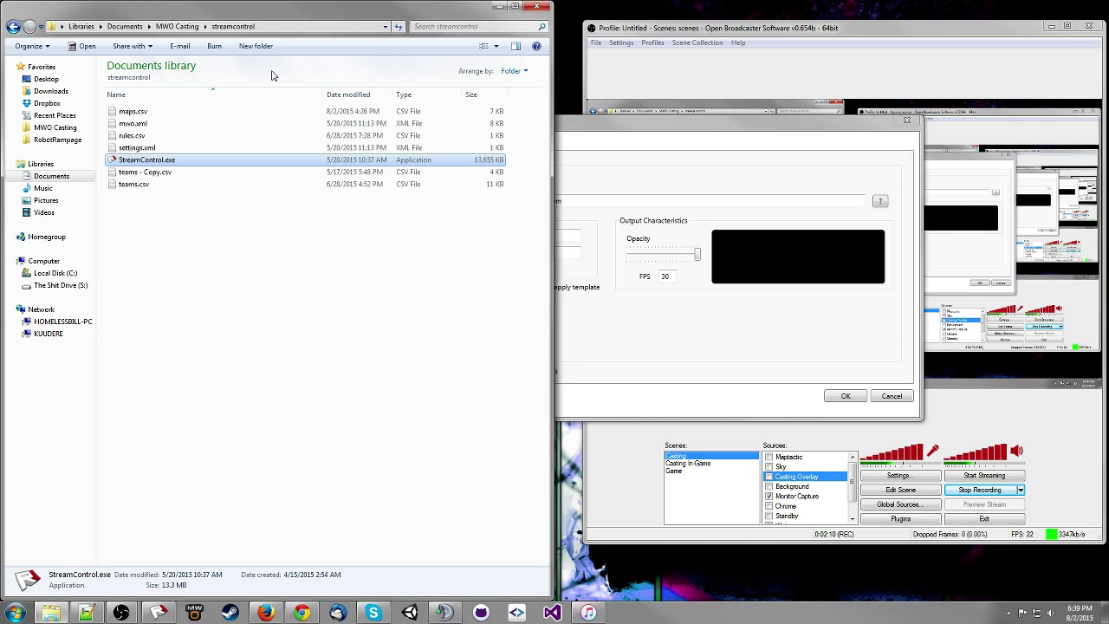
{"action": "left_click", "coordinate": [177, 26]}
{"action": "left_click", "coordinate": [221, 27]}
{"action": "key", "text": "ctrl+c"}
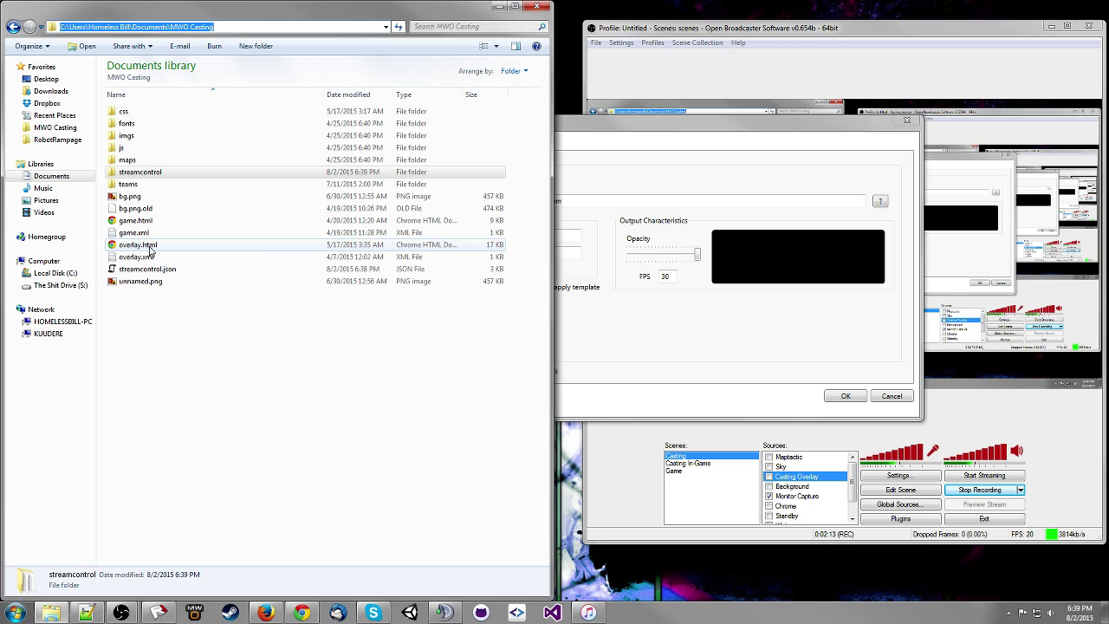
Step: Set the CLR Browser URL to the copied MWO Casting folder path followed by \overlay.html
{"action": "left_click", "coordinate": [587, 200]}
{"action": "key", "text": "ctrl+a"}
{"action": "key", "text": "ctrl+v"}
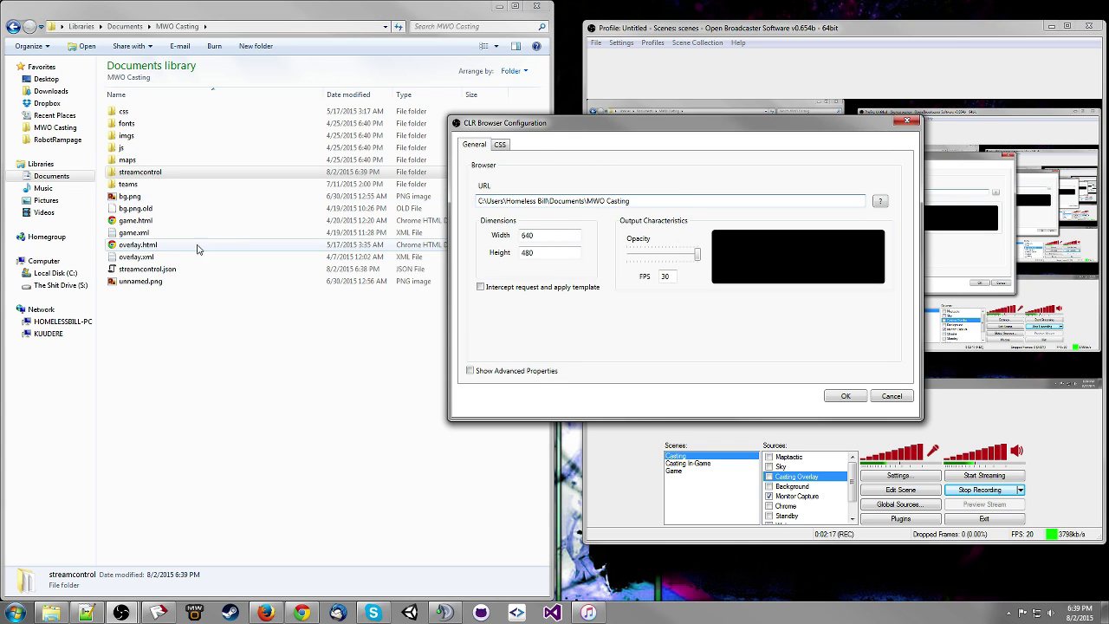
{"action": "type", "text": "\\"}
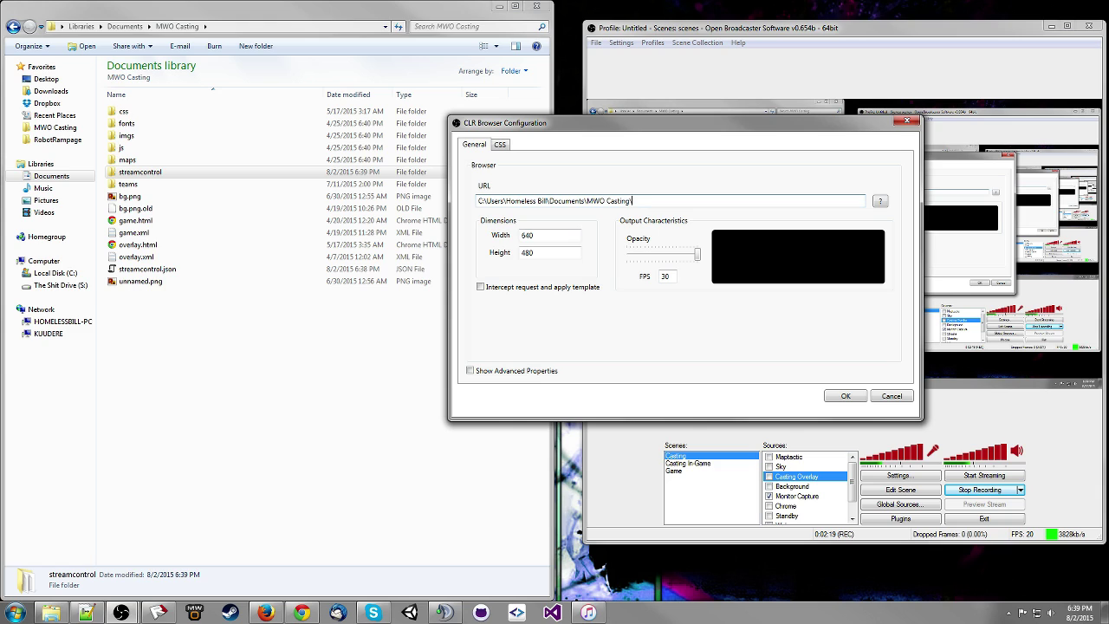
{"action": "type", "text": "overlay.html"}
Step: Set the browser source's dimensions to 1920 wide by 1080 high and accept the configuration
{"action": "key", "text": "Tab"}
{"action": "type", "text": "1920"}
{"action": "key", "text": "Tab"}
{"action": "type", "text": "1"}
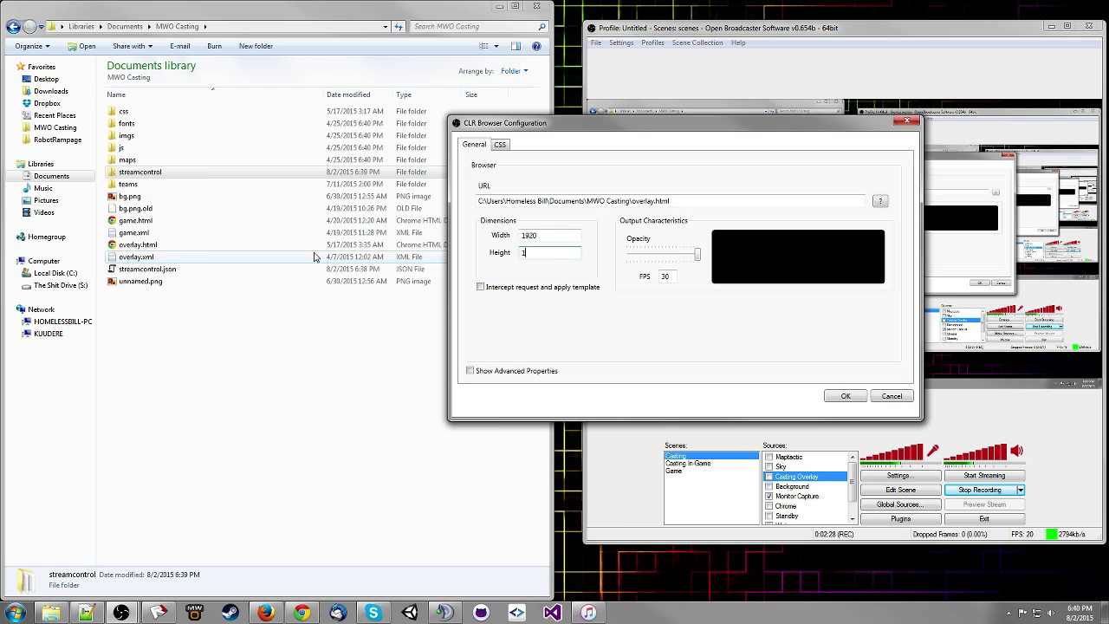
{"action": "type", "text": "8080"}
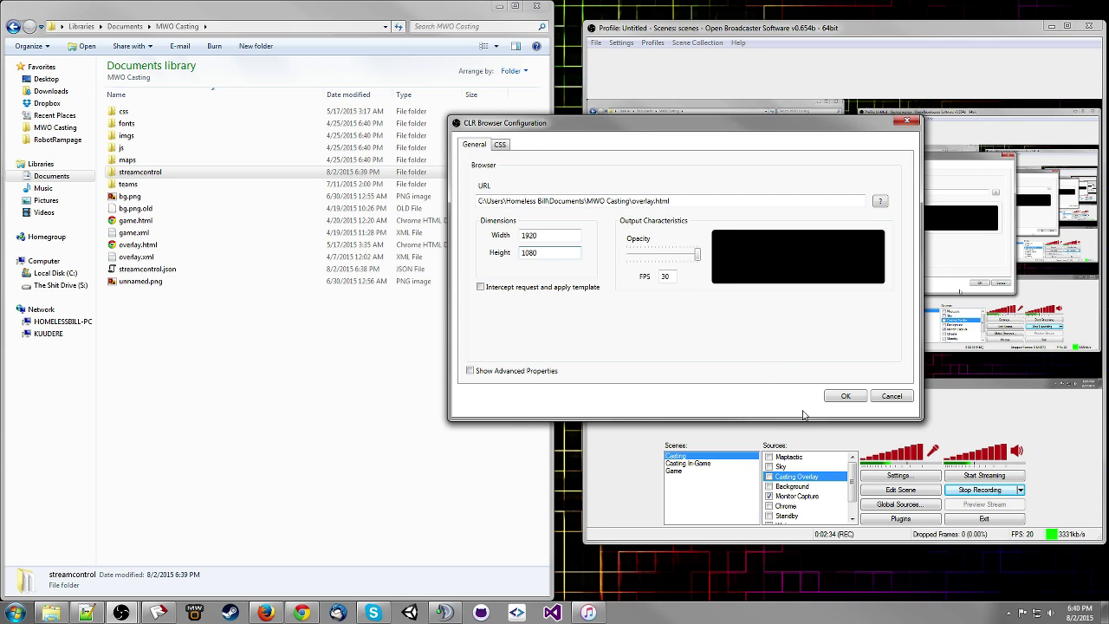
{"action": "left_click", "coordinate": [846, 396]}
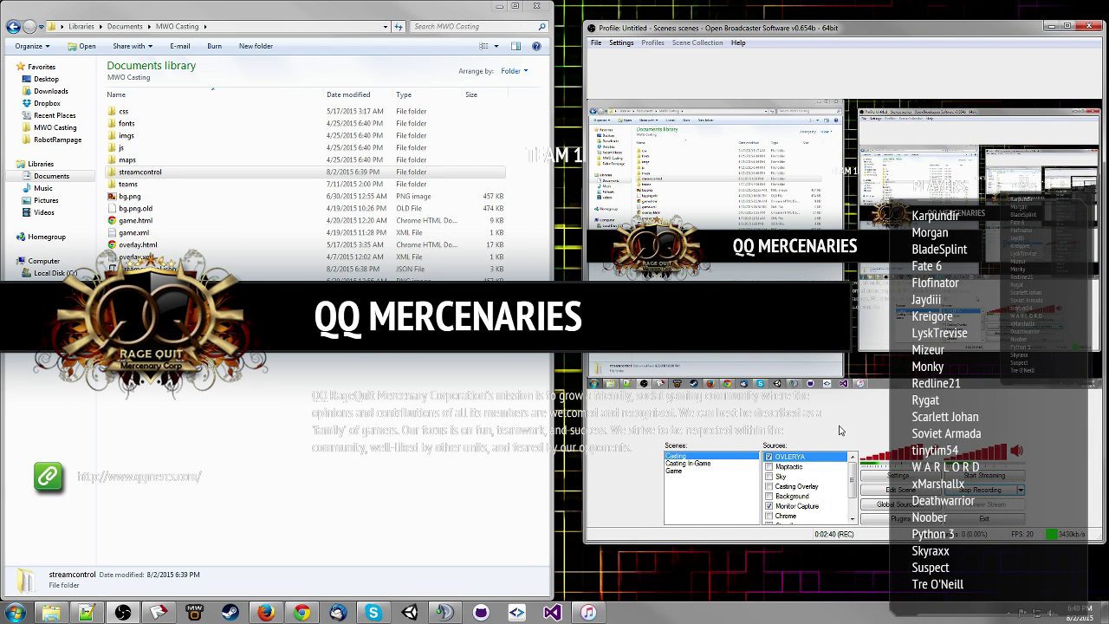
Step: Bring up StreamControl clear of the overlay banner and review its overlay types, keeping Match selected
{"action": "left_click", "coordinate": [160, 613]}
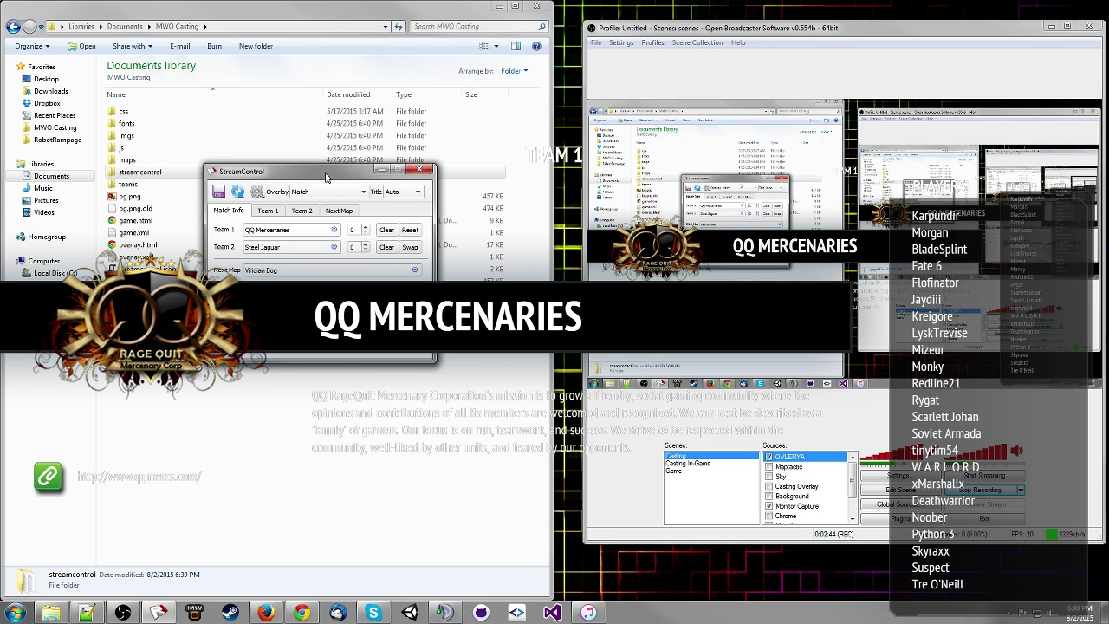
{"action": "left_click_drag", "start_coordinate": [322, 171], "coordinate": [363, 80]}
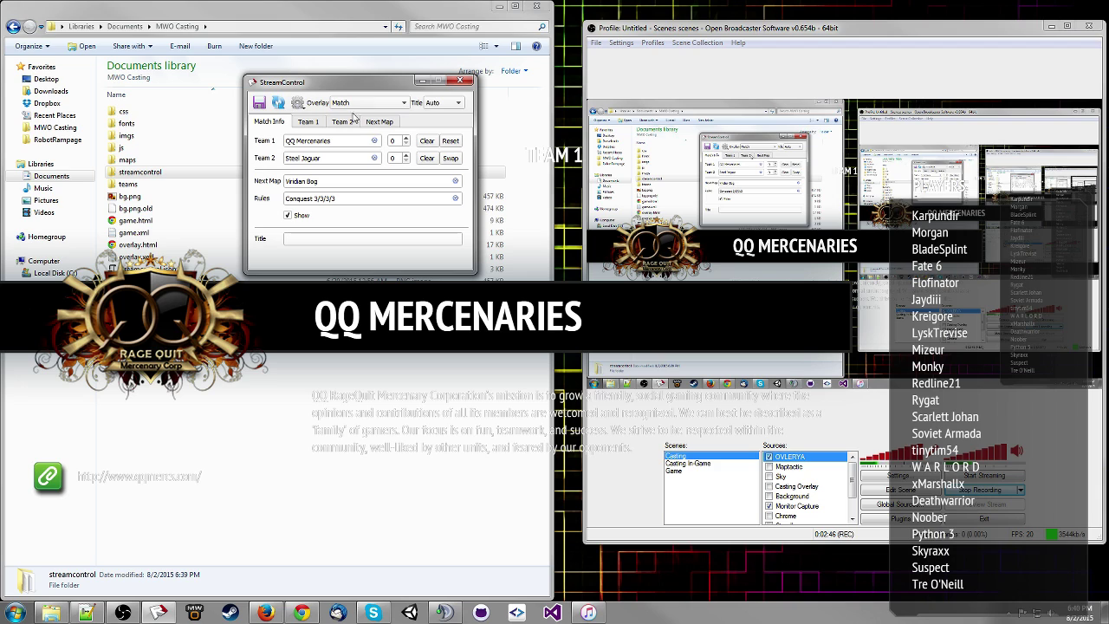
{"action": "left_click", "coordinate": [359, 102]}
{"action": "left_click", "coordinate": [359, 103]}
{"action": "left_click", "coordinate": [359, 102]}
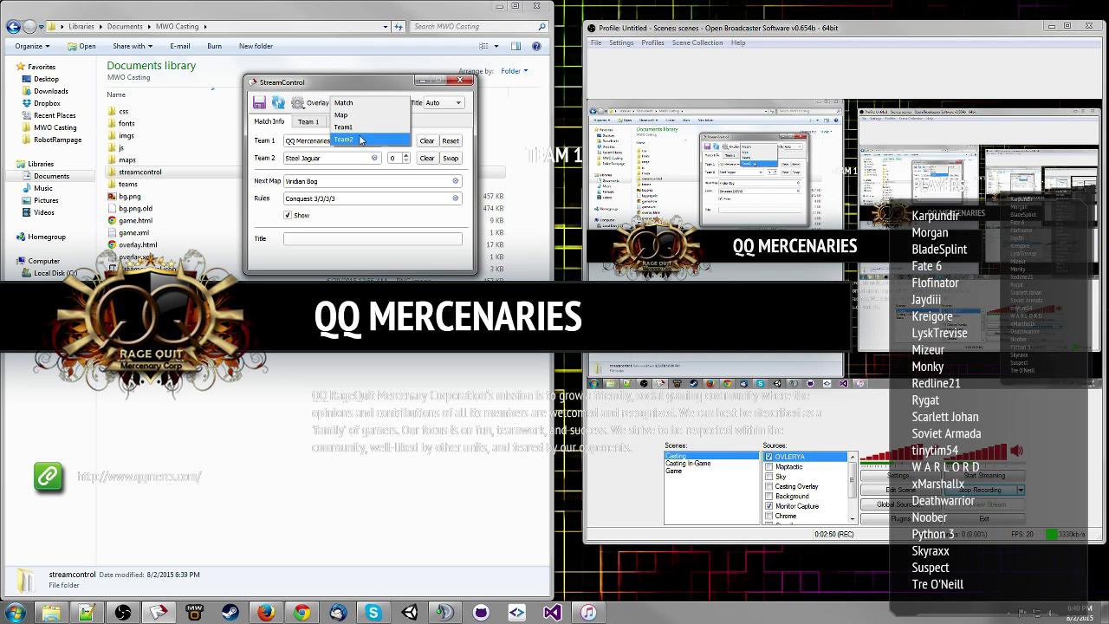
{"action": "left_click", "coordinate": [353, 104]}
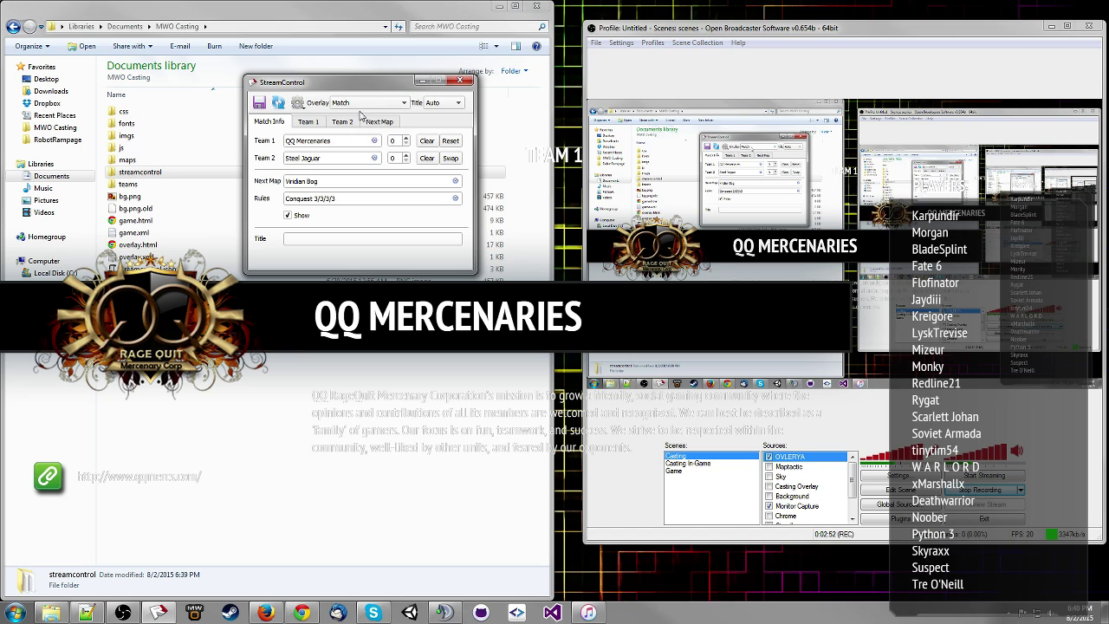
Step: Set the StreamControl overlay to Map, save it, and reload the OVLERYA source by hiding and showing it
{"action": "left_click", "coordinate": [265, 107]}
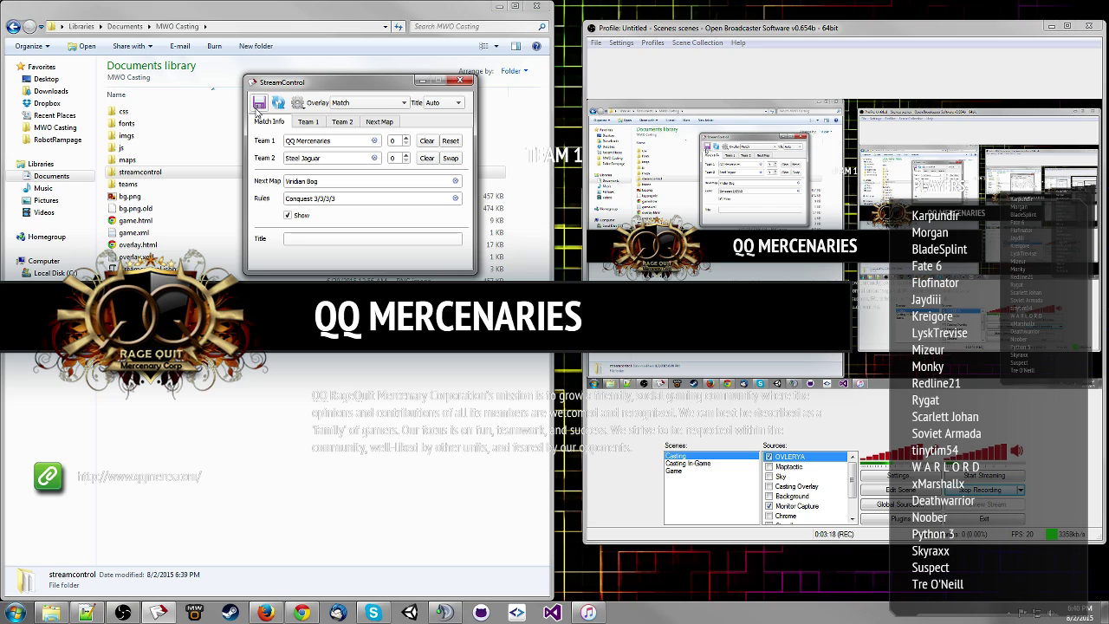
{"action": "left_click", "coordinate": [362, 111]}
{"action": "left_click", "coordinate": [355, 125]}
{"action": "left_click", "coordinate": [768, 456]}
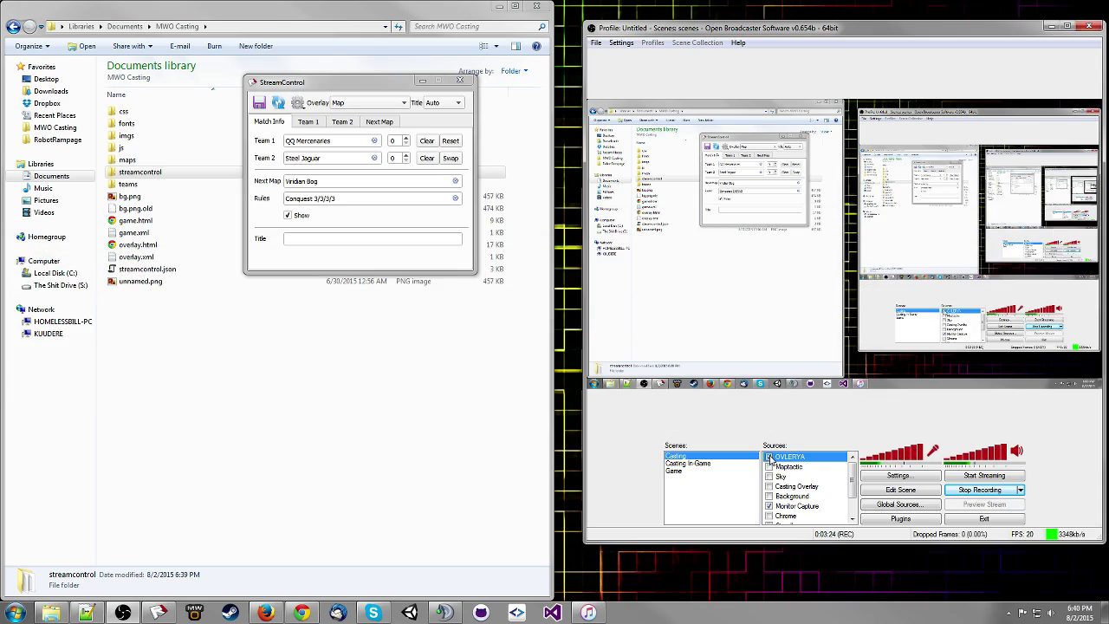
{"action": "left_click", "coordinate": [768, 457]}
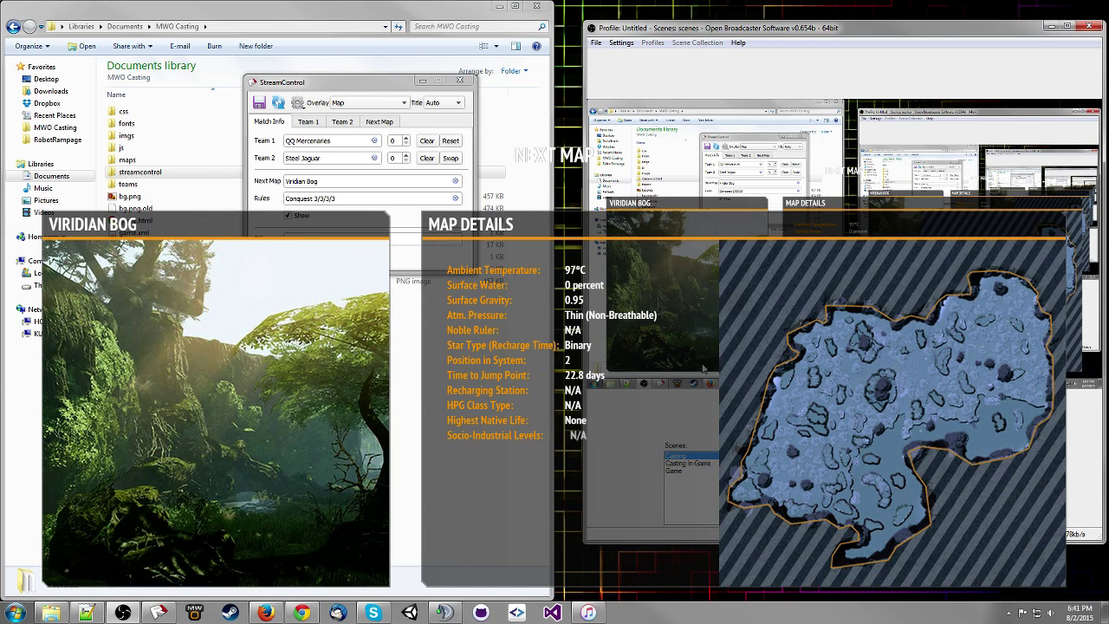
Step: Switch the StreamControl overlay to Match and save the change to the stream
{"action": "left_click", "coordinate": [364, 102]}
{"action": "left_click", "coordinate": [343, 90]}
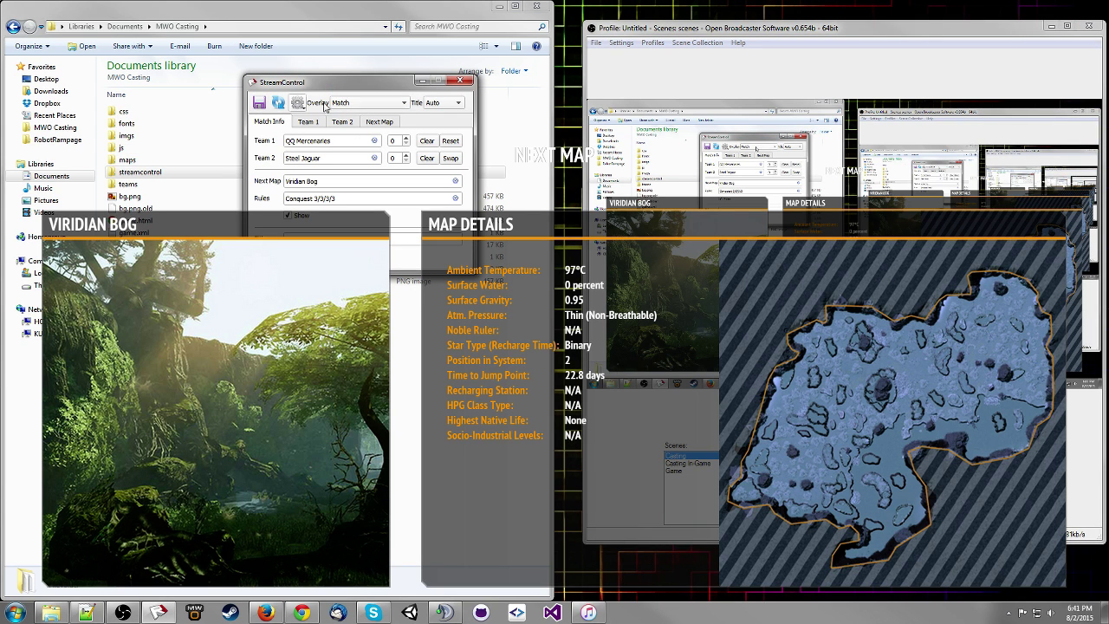
{"action": "left_click", "coordinate": [258, 104]}
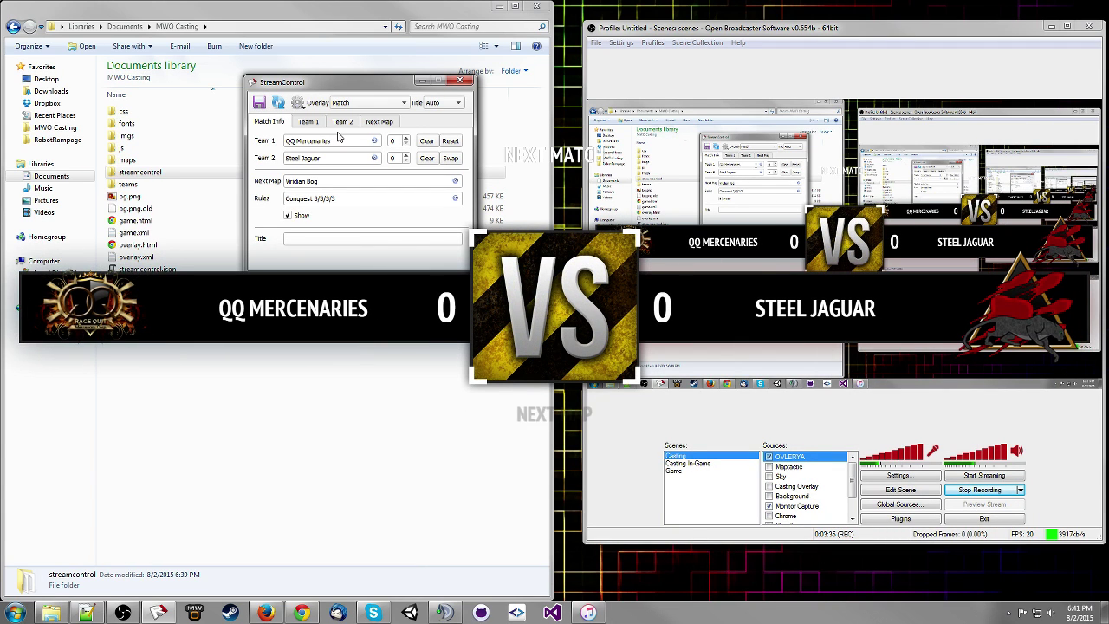
Step: Review the available overlay types, keeping Match, and highlight the Team 1 name in the match info
{"action": "left_click", "coordinate": [355, 102]}
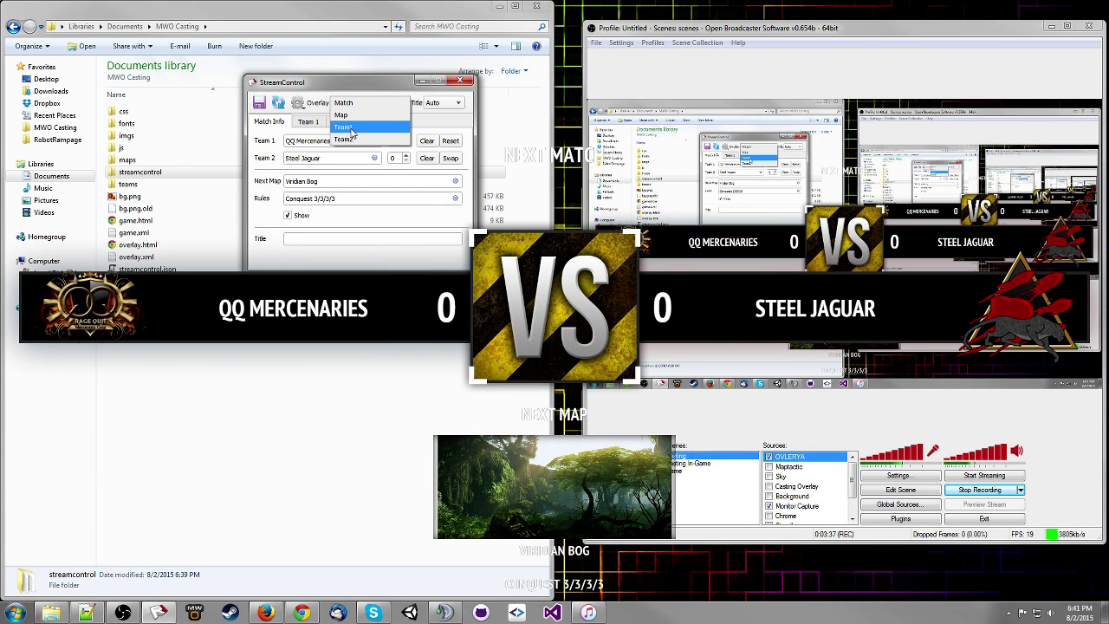
{"action": "left_click", "coordinate": [376, 102]}
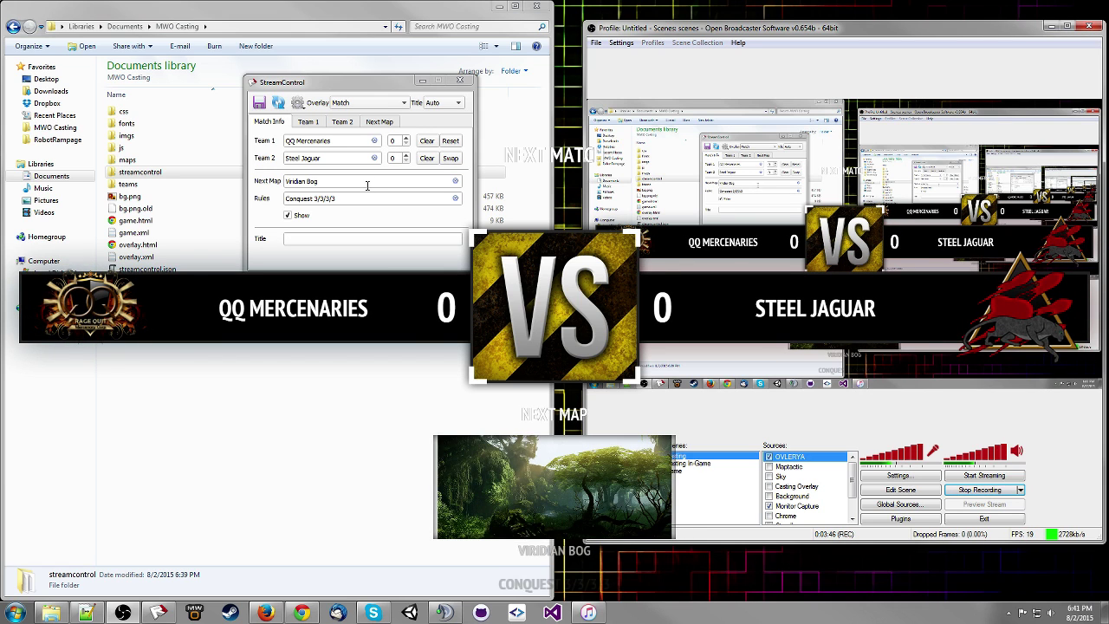
{"action": "left_click", "coordinate": [351, 144]}
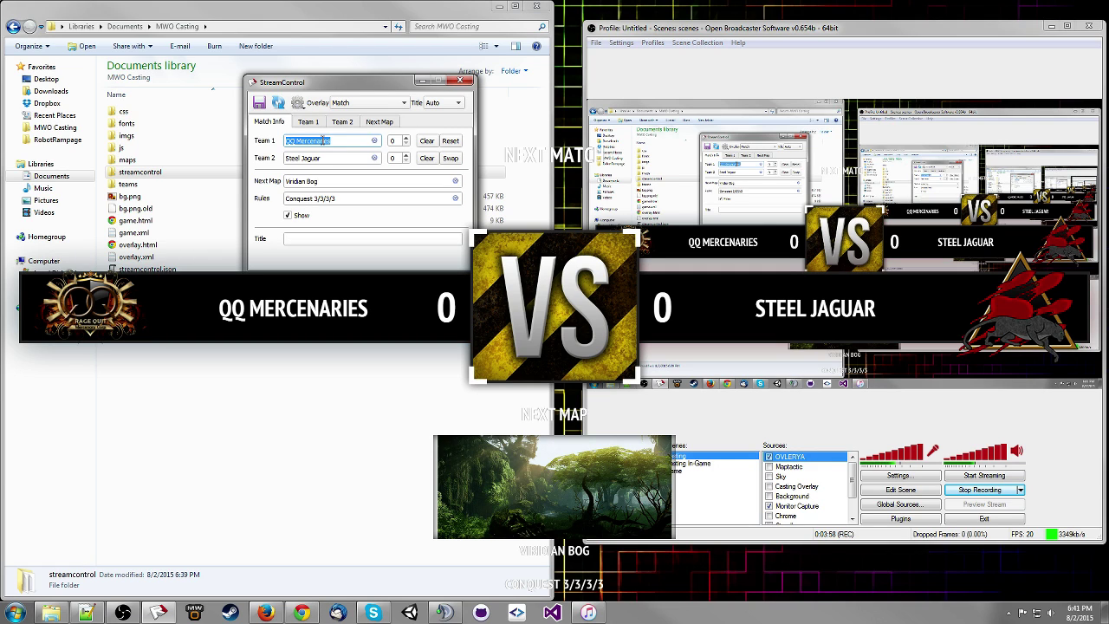
Step: Set the Team 1 name to 228th Swamp Foxes in the match info
{"action": "type", "text": "228"}
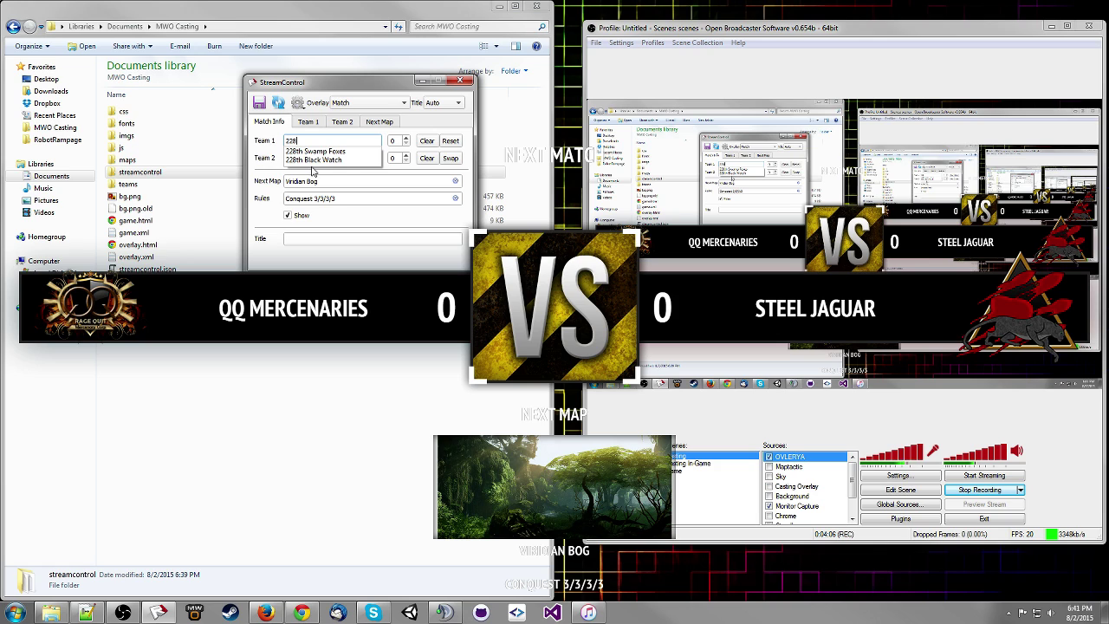
{"action": "left_click", "coordinate": [309, 123]}
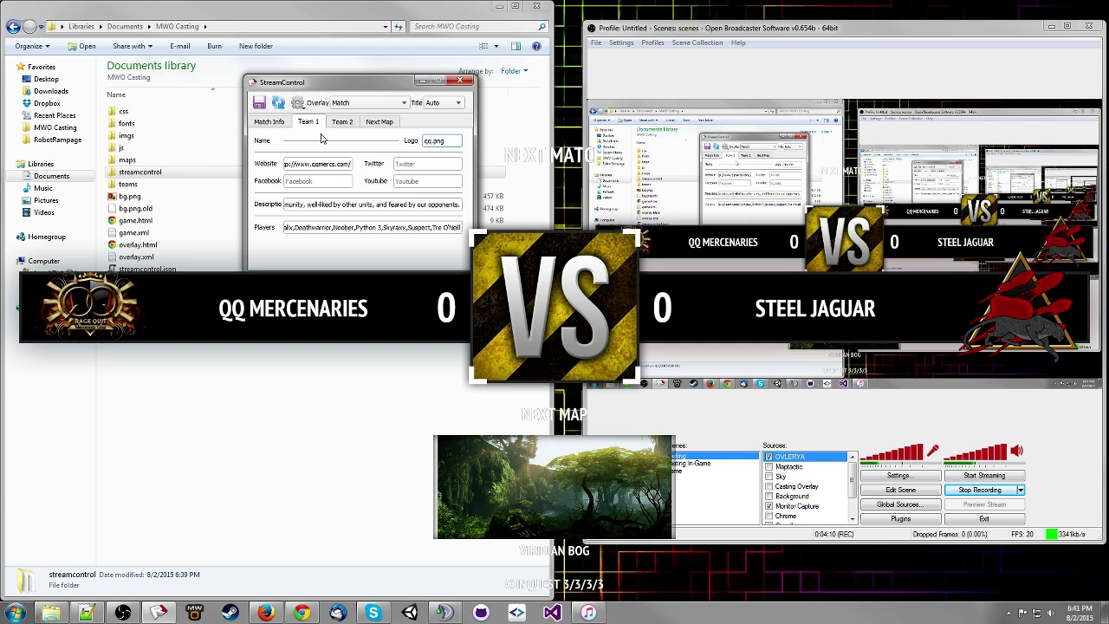
{"action": "left_click", "coordinate": [274, 123]}
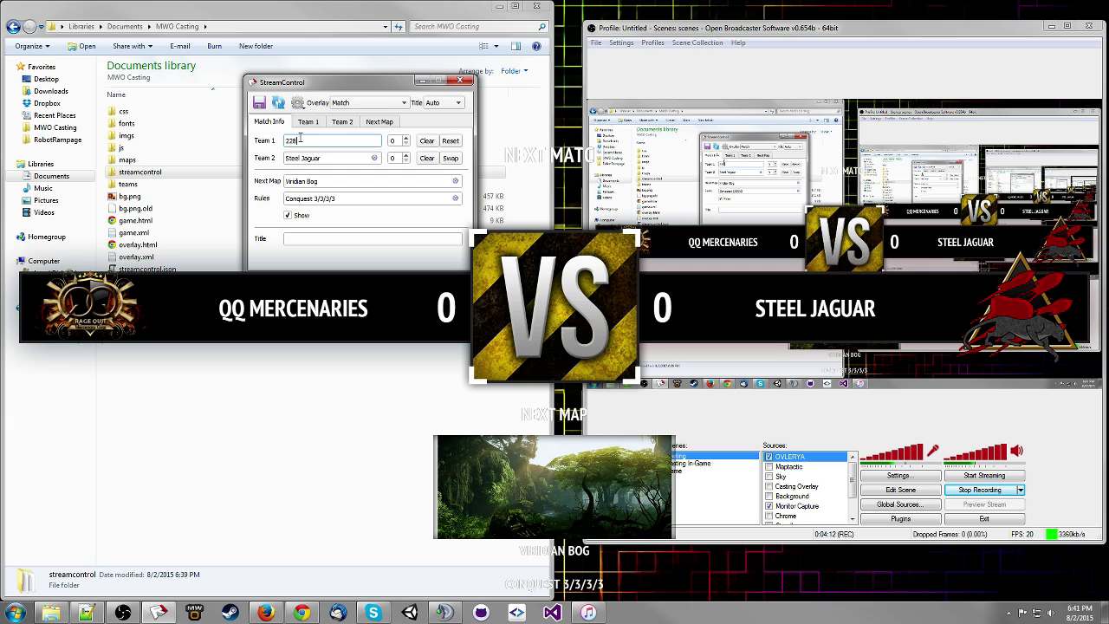
{"action": "type", "text": "t"}
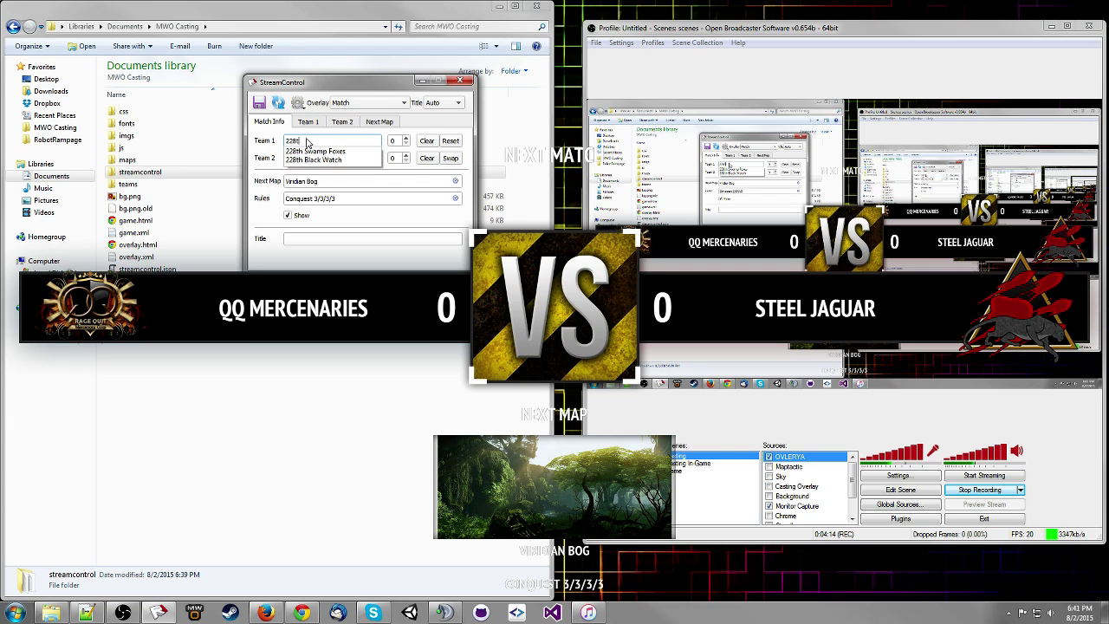
{"action": "left_click", "coordinate": [302, 152]}
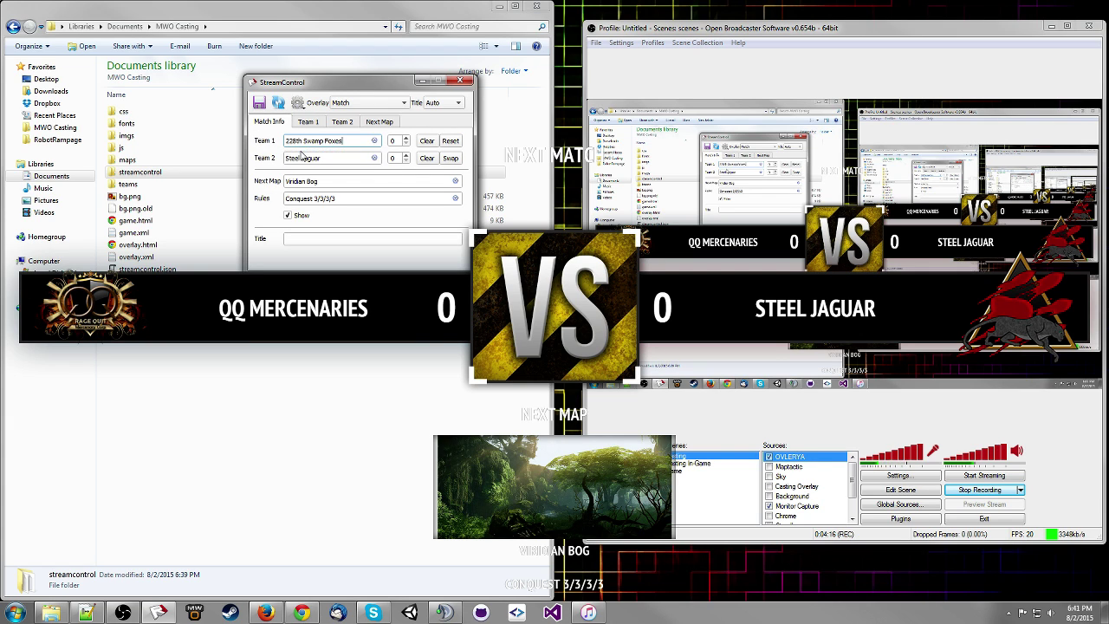
Step: Set the Team 2 name to Empyreal and its score to 1
{"action": "key", "text": "Tab"}
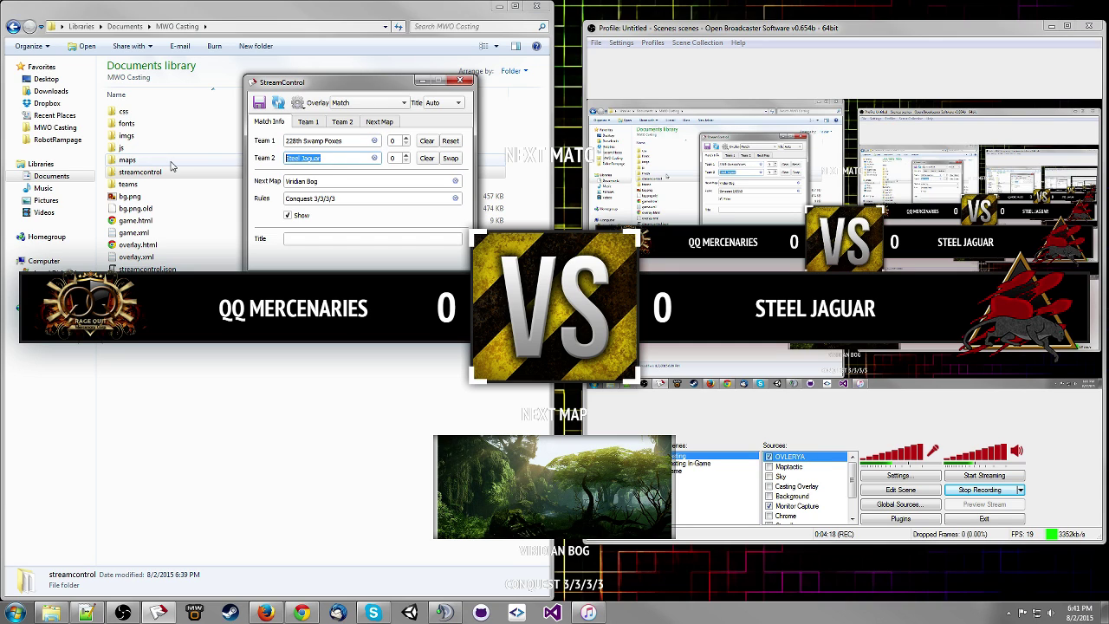
{"action": "type", "text": "Empyreal"}
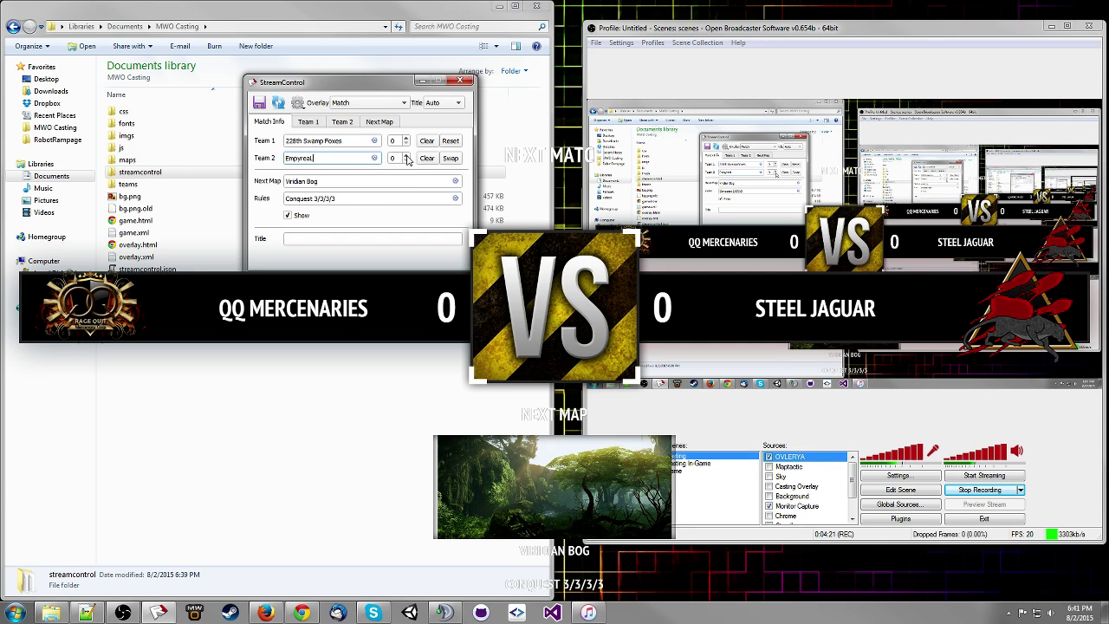
{"action": "key", "text": "Tab"}
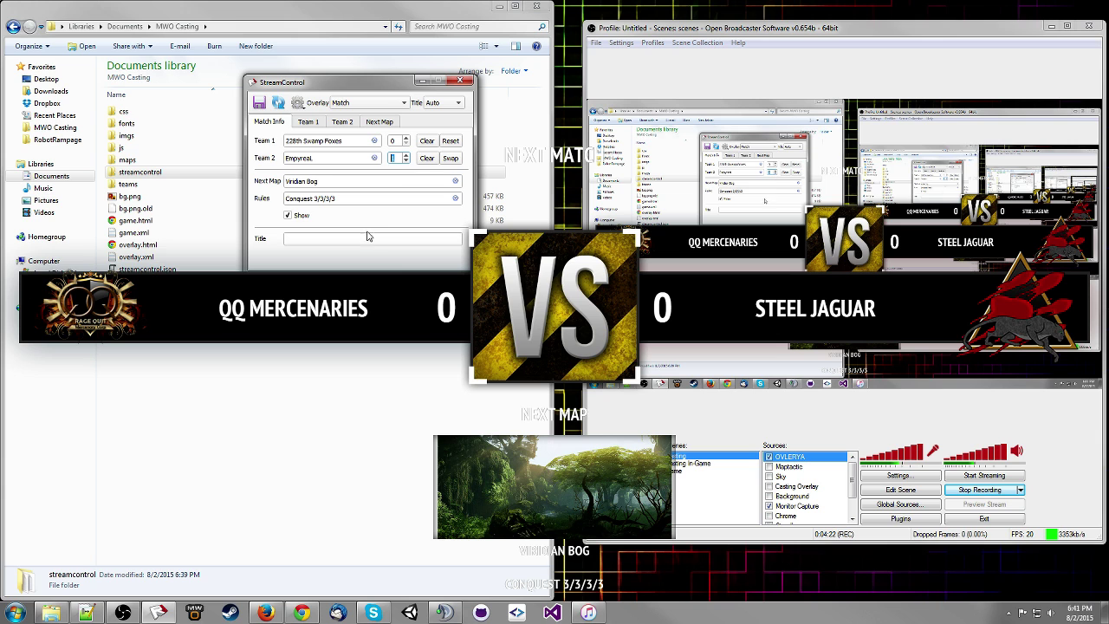
Step: Save the match to the stream with the next map hidden, and re-enable showing the next map
{"action": "left_click", "coordinate": [287, 215]}
{"action": "left_click", "coordinate": [260, 103]}
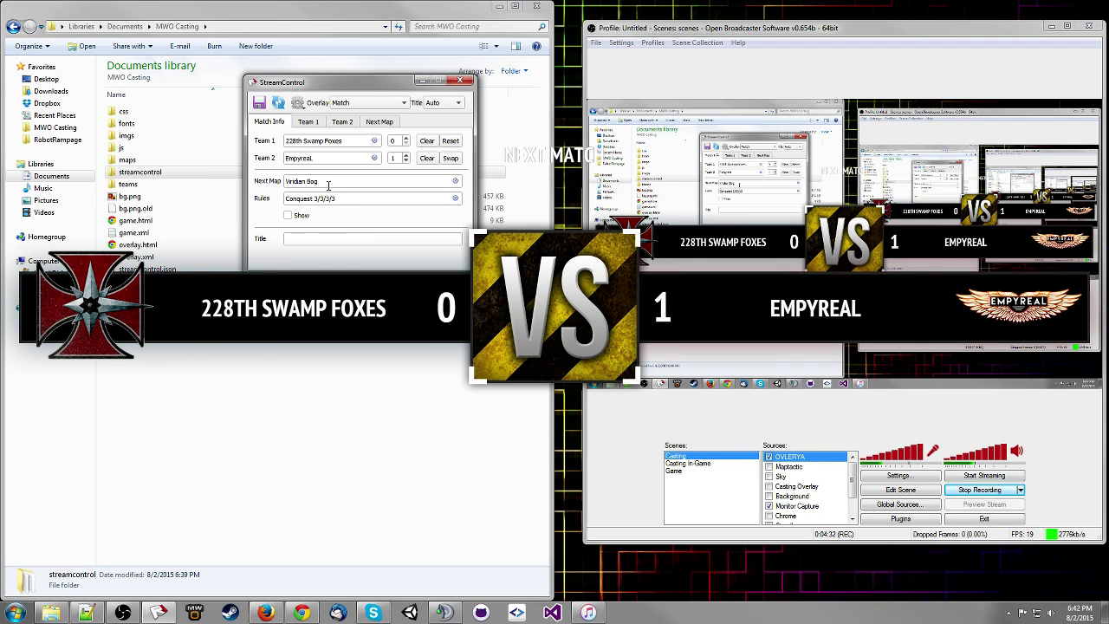
{"action": "left_click", "coordinate": [288, 215]}
Step: Set the next map to Tourmaline Desert
{"action": "triple_click", "coordinate": [336, 182]}
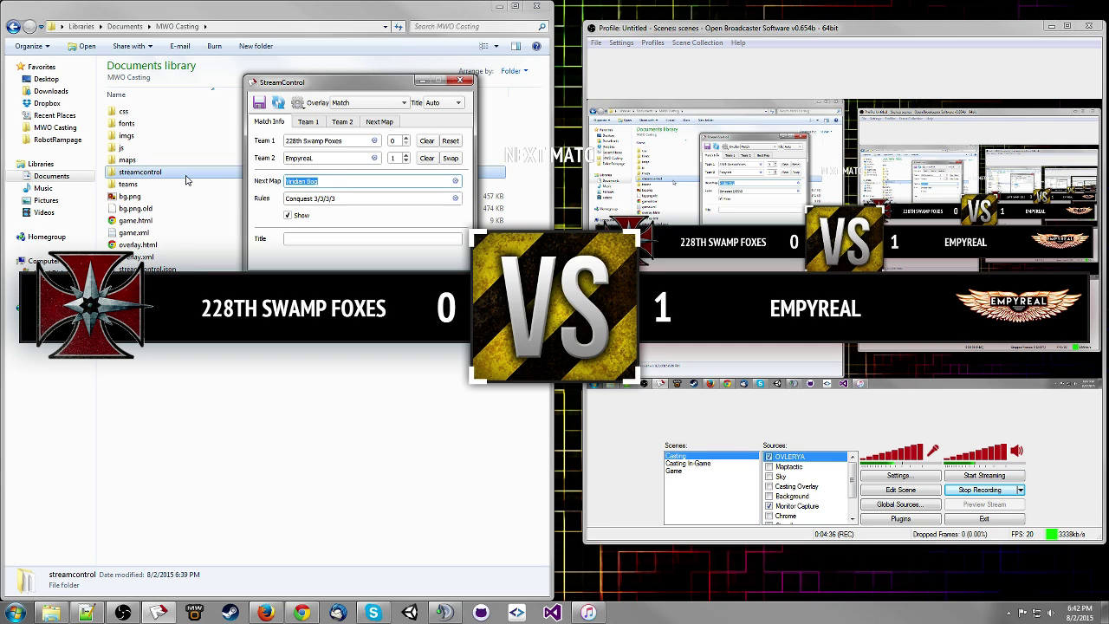
{"action": "left_click", "coordinate": [333, 183]}
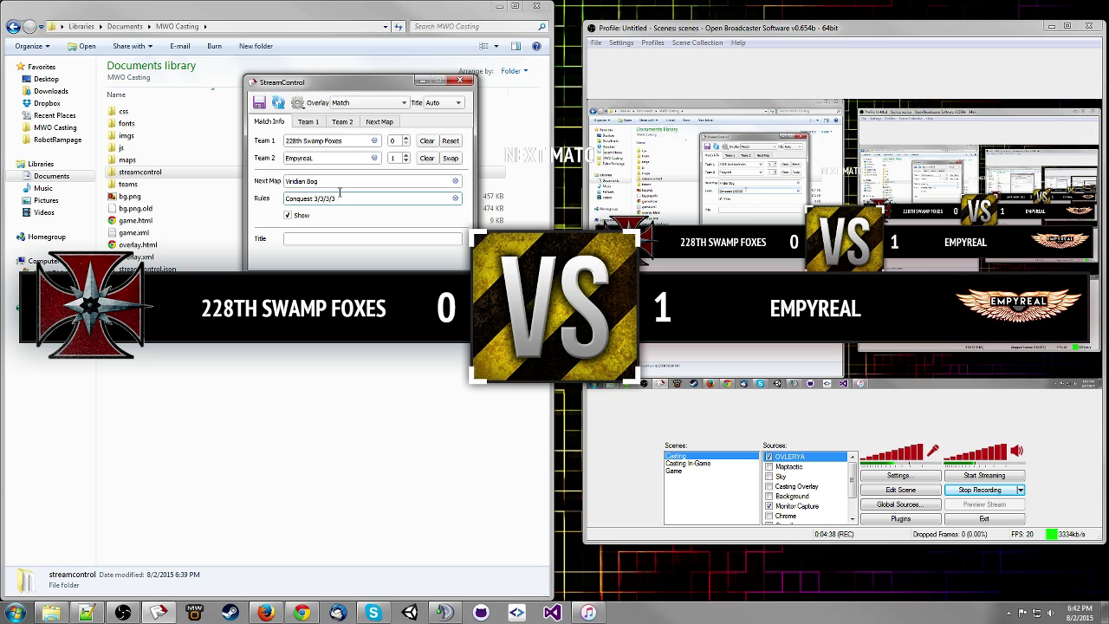
{"action": "triple_click", "coordinate": [333, 182]}
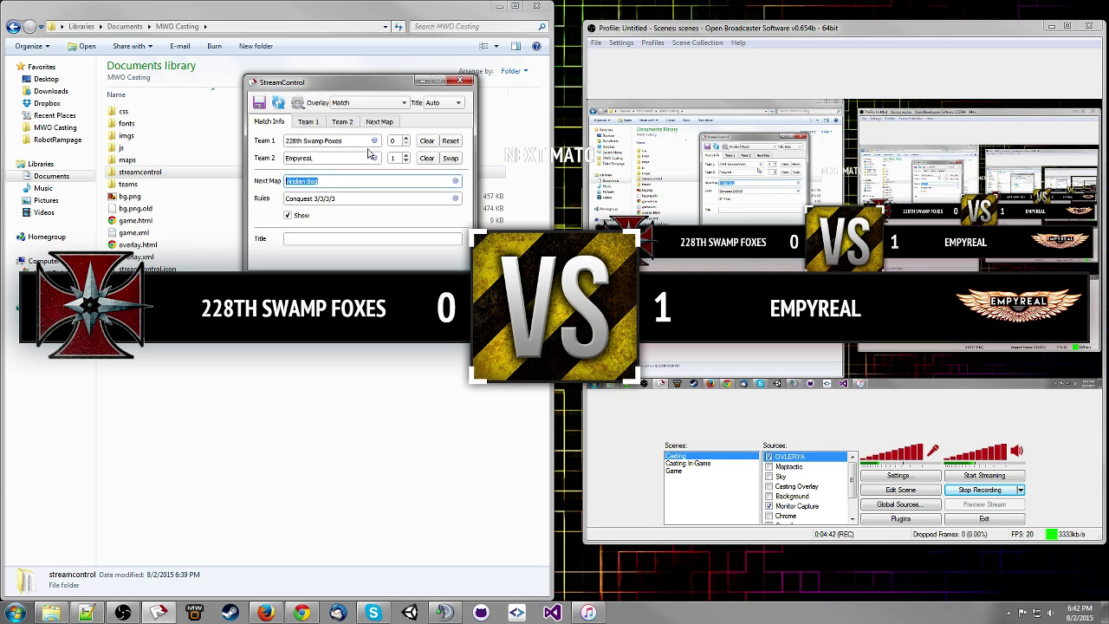
{"action": "type", "text": "To"}
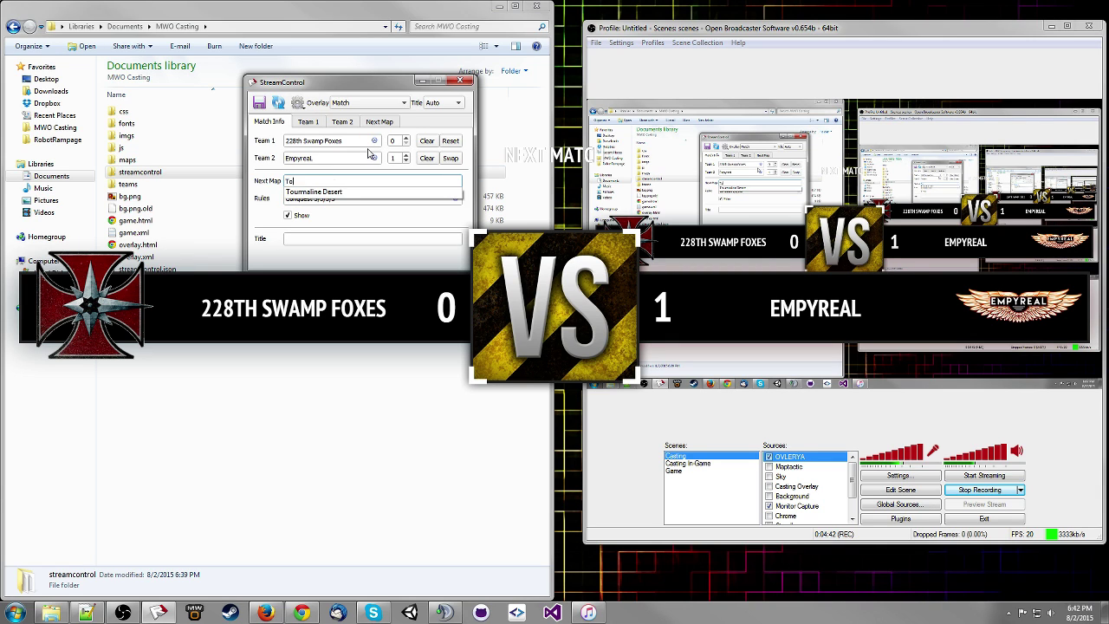
{"action": "left_click", "coordinate": [328, 191]}
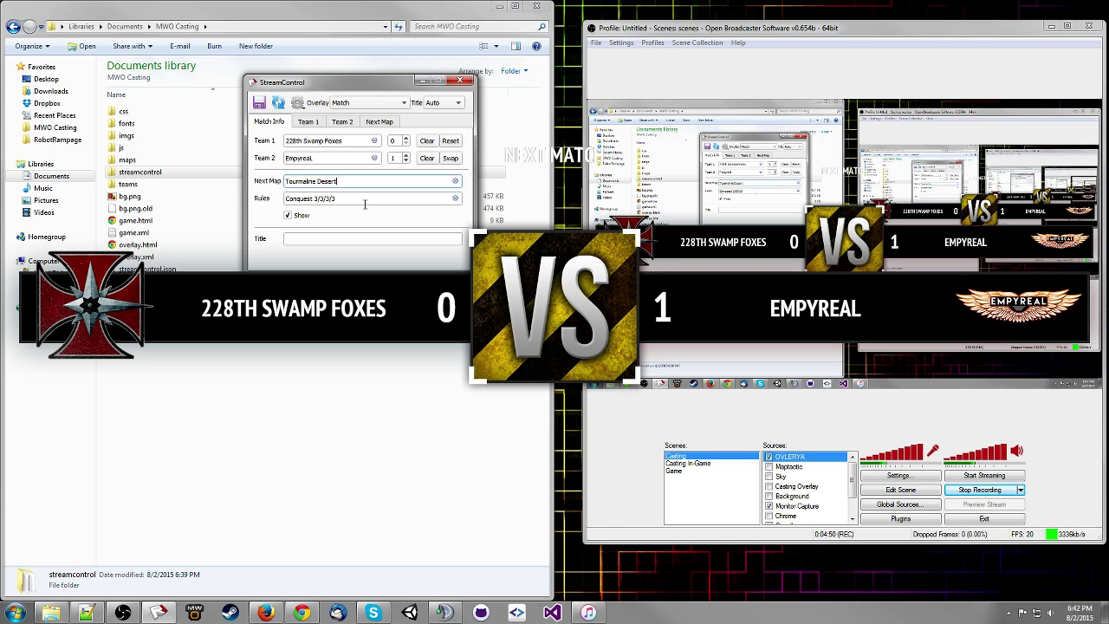
Step: Set the rules text to "Happy Fun No PAnts Time" and save the match info to the stream
{"action": "left_click", "coordinate": [364, 204]}
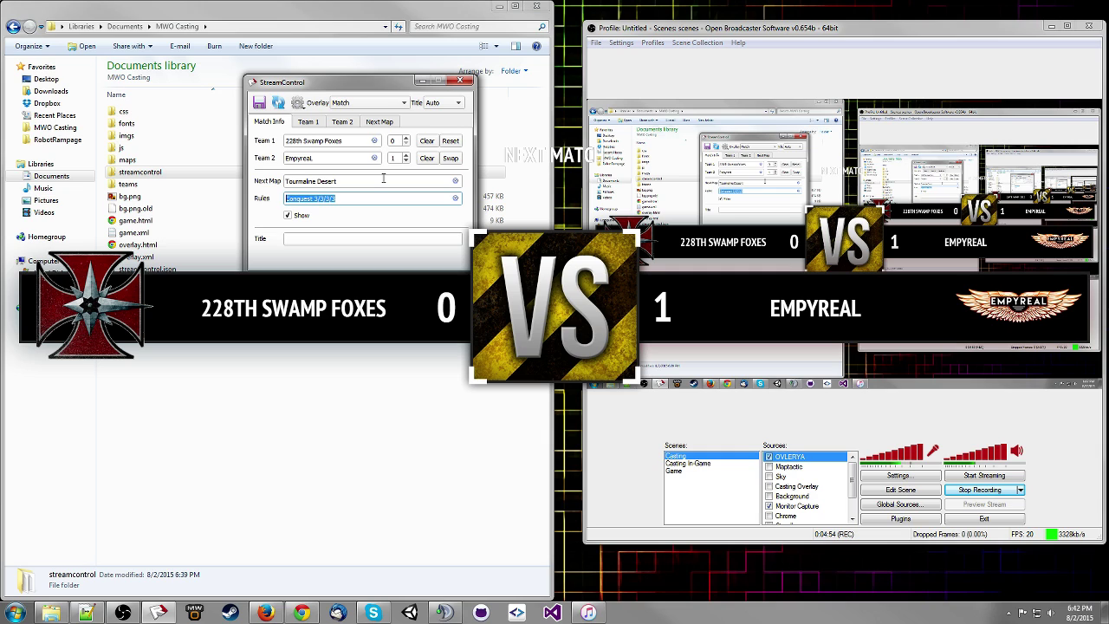
{"action": "type", "text": "Happy Fun No PAnts Time"}
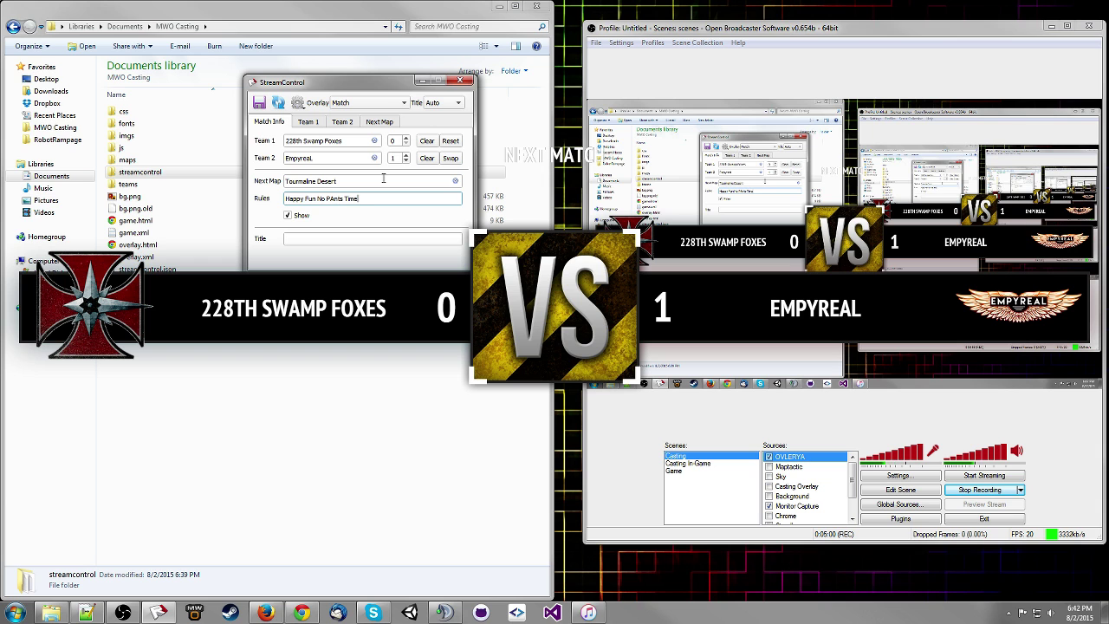
{"action": "left_click", "coordinate": [259, 102]}
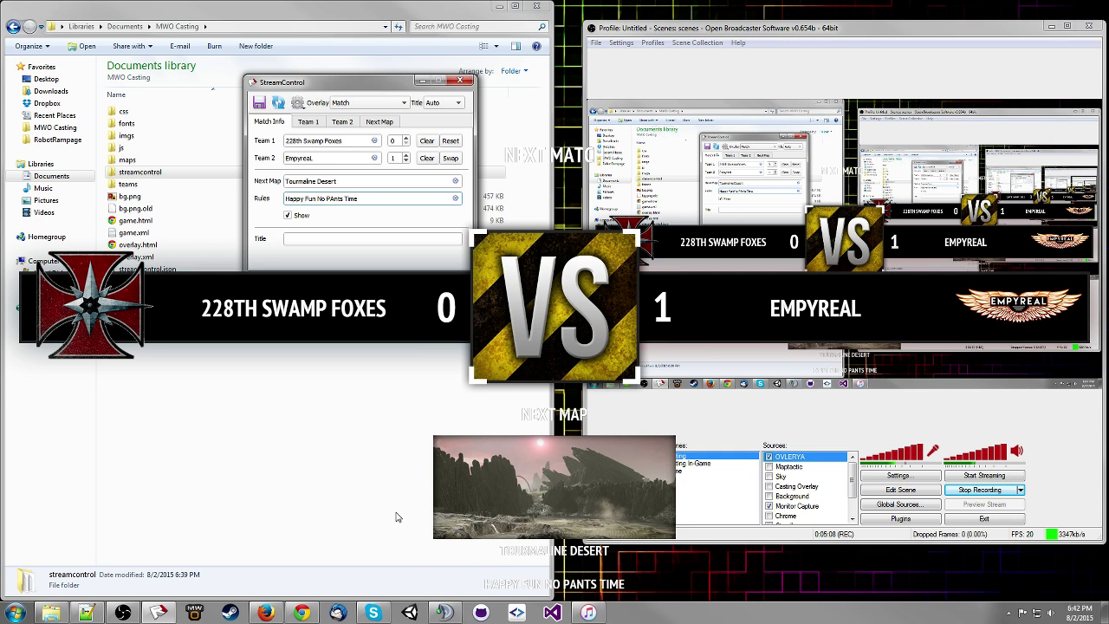
Step: Show the Background source in OBS to preview it behind the match overlay, and hide it again
{"action": "left_click", "coordinate": [771, 495]}
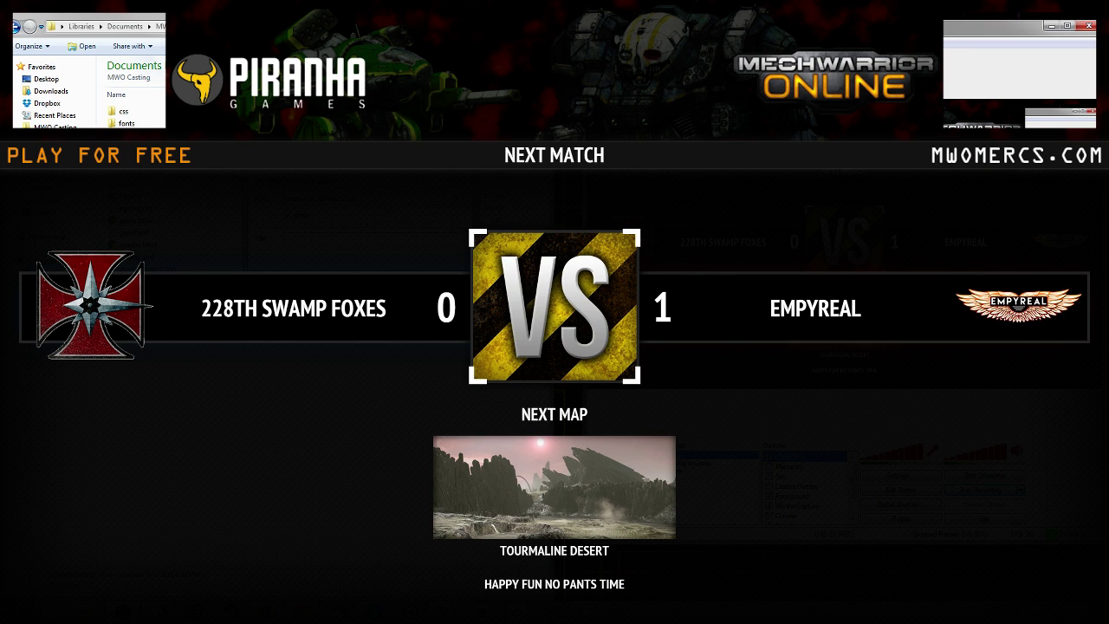
{"action": "left_click", "coordinate": [768, 495]}
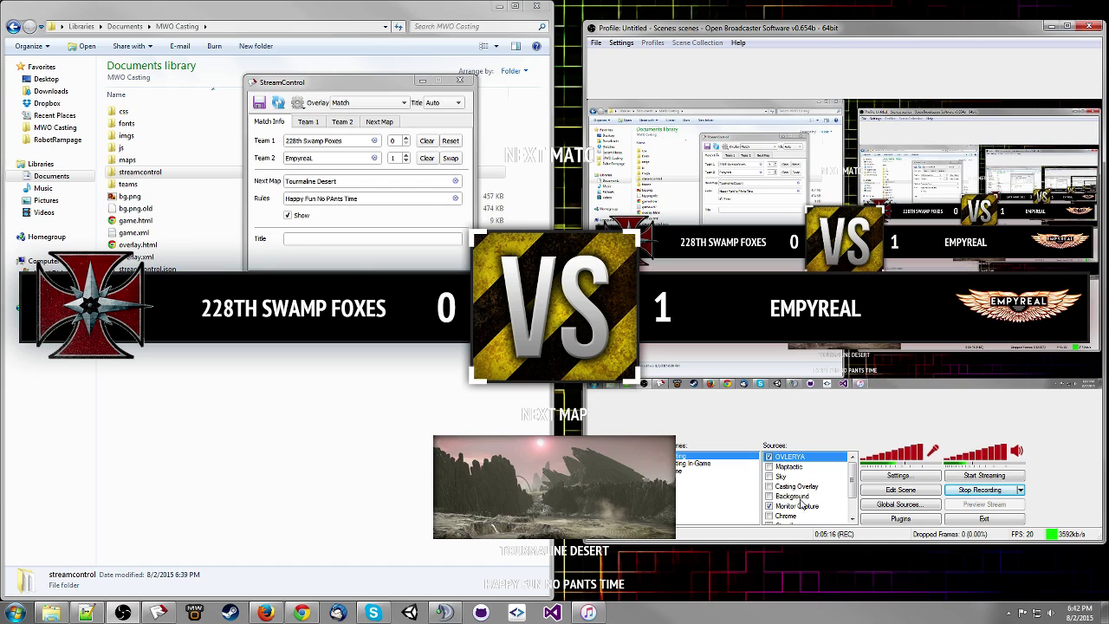
{"action": "left_click", "coordinate": [791, 496]}
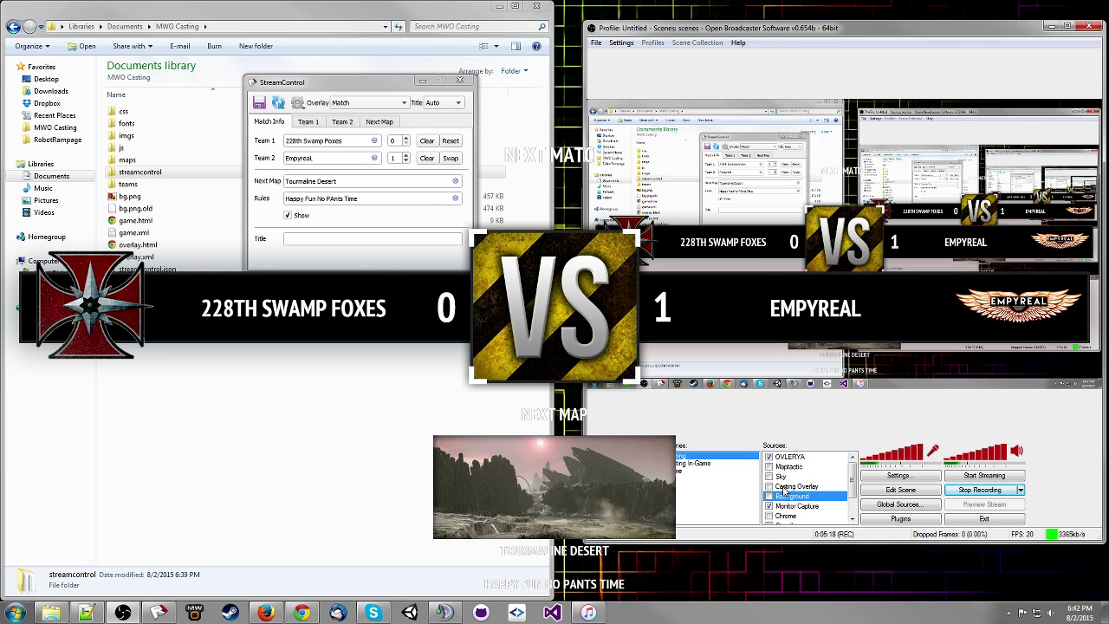
Step: View the bg.png background image from the MWO Casting folder and close the viewer
{"action": "left_click", "coordinate": [259, 360]}
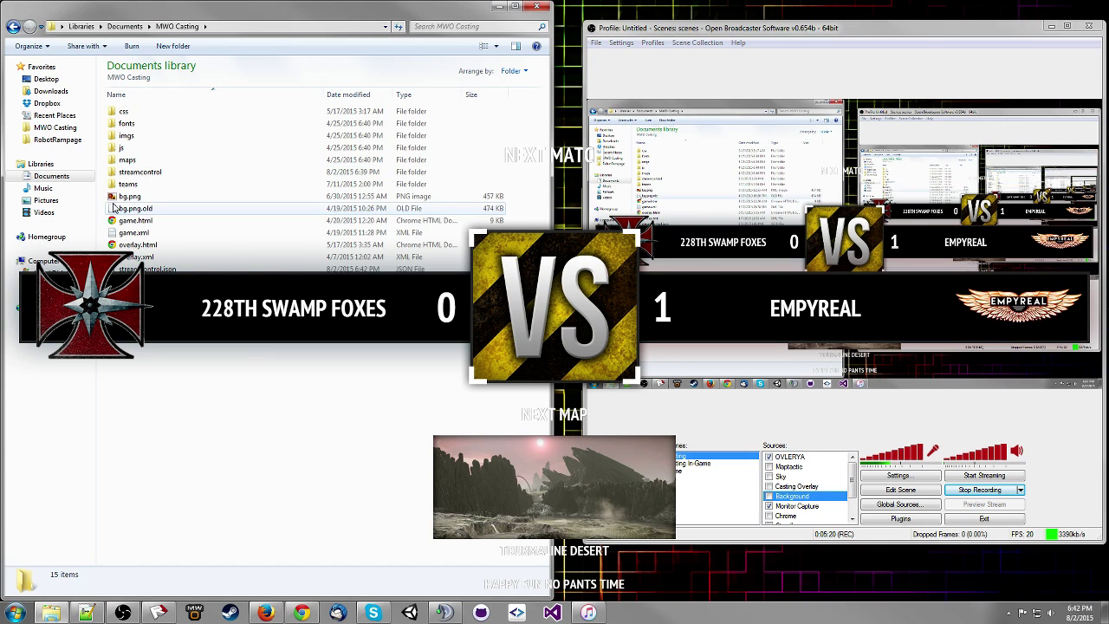
{"action": "left_click", "coordinate": [124, 198]}
{"action": "double_click", "coordinate": [124, 199]}
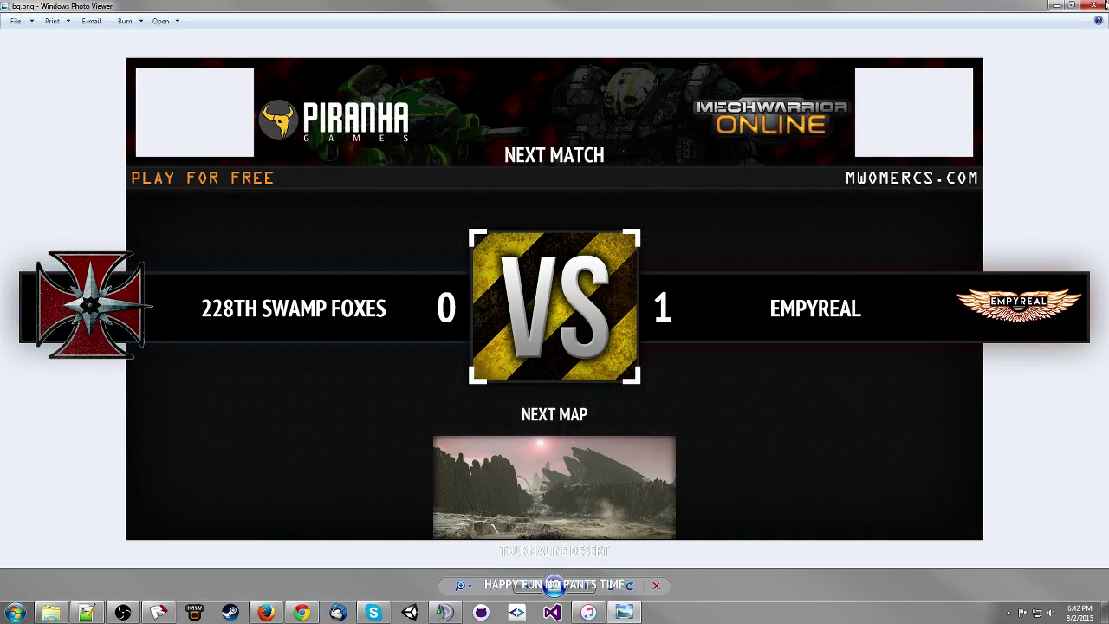
{"action": "left_click", "coordinate": [1090, 6]}
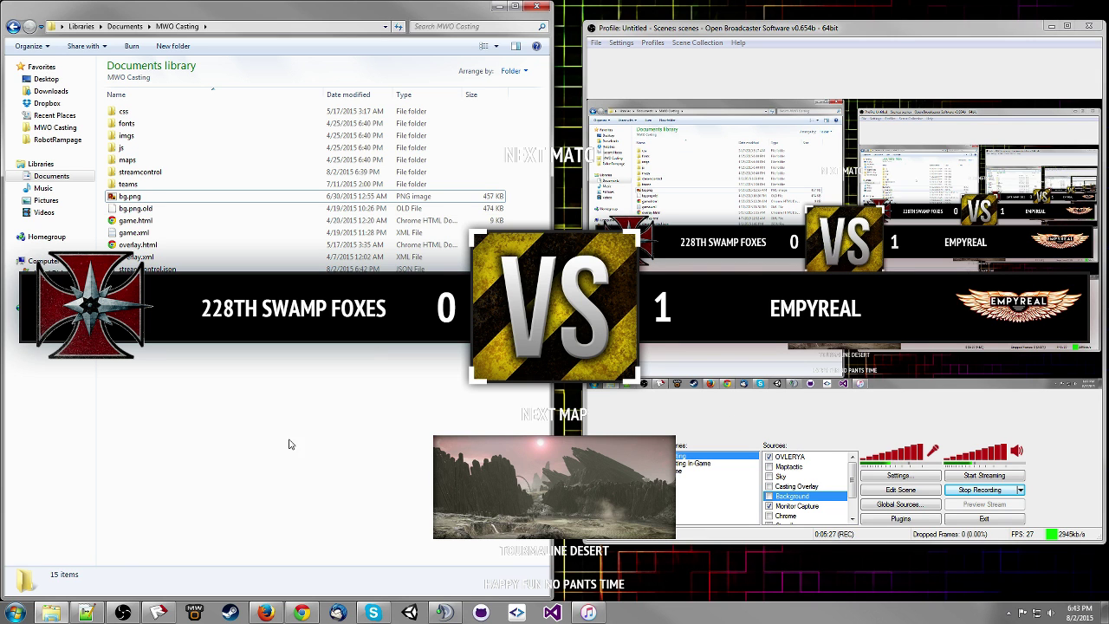
Step: Switch to Notepad++ and check the numbered outline of setup topics in the unsaved note
{"action": "left_click", "coordinate": [87, 613]}
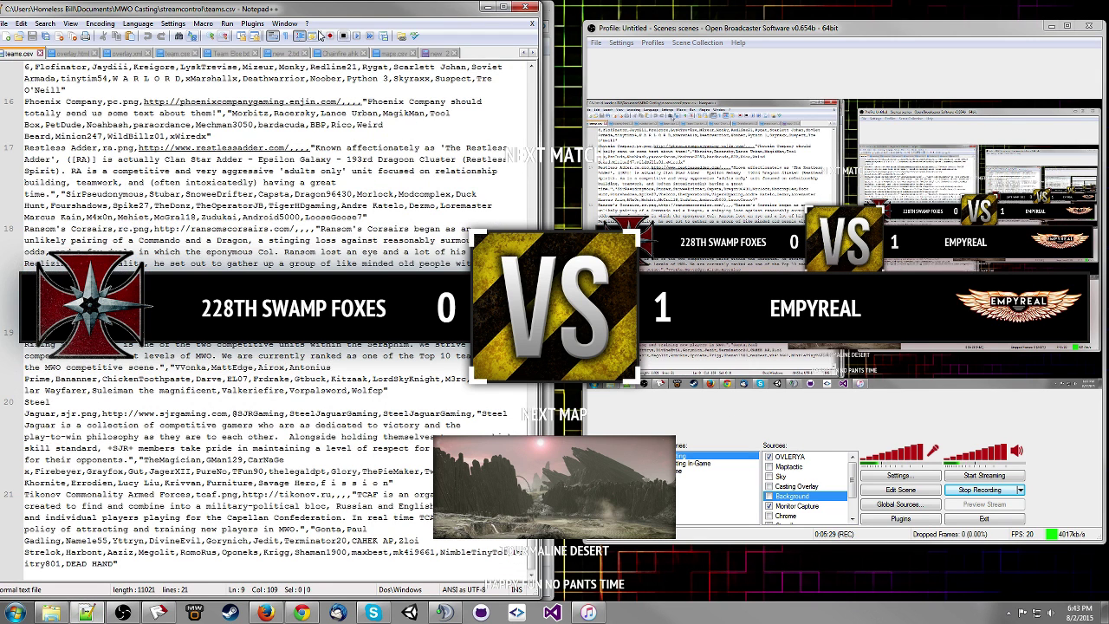
{"action": "left_click", "coordinate": [438, 53]}
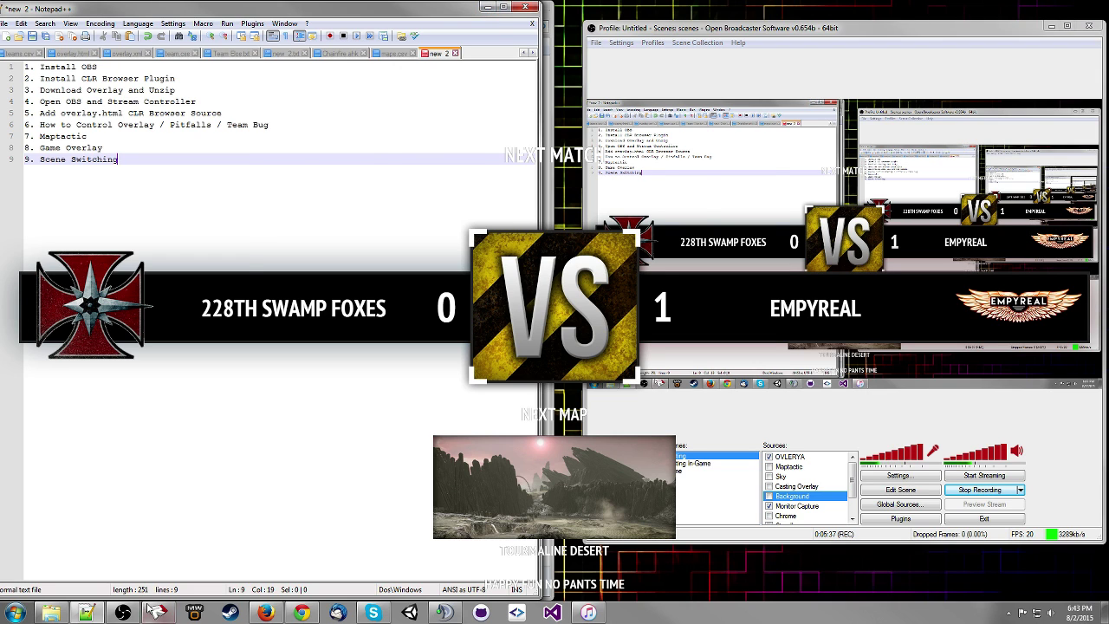
Step: Return to StreamControl, set the overlay to Map, and save it to the stream
{"action": "left_click", "coordinate": [158, 612]}
{"action": "left_click", "coordinate": [360, 103]}
{"action": "left_click", "coordinate": [356, 126]}
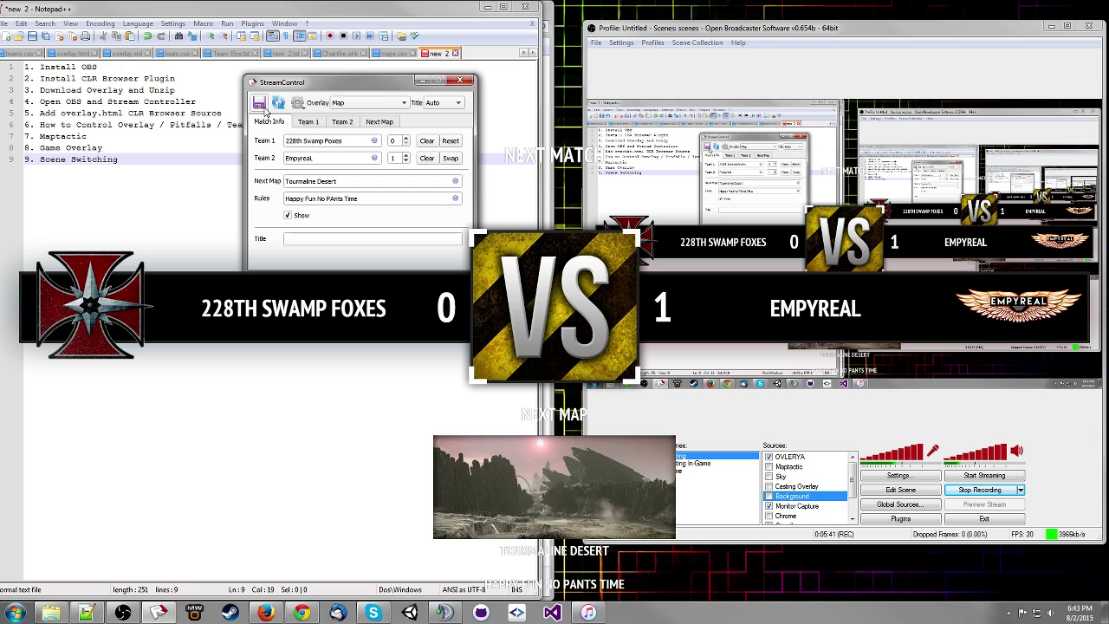
{"action": "left_click", "coordinate": [264, 107]}
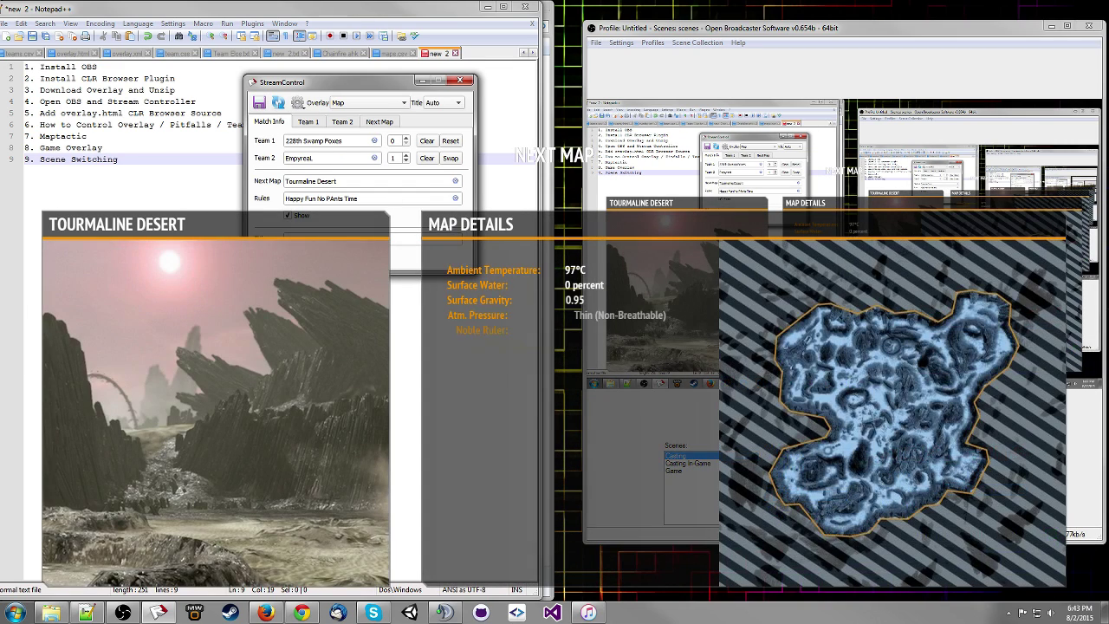
Step: Bring up the CLR Browser configuration for the scrum.maptactic.com source in OBS and accept its settings
{"action": "key", "text": "alt+Tab"}
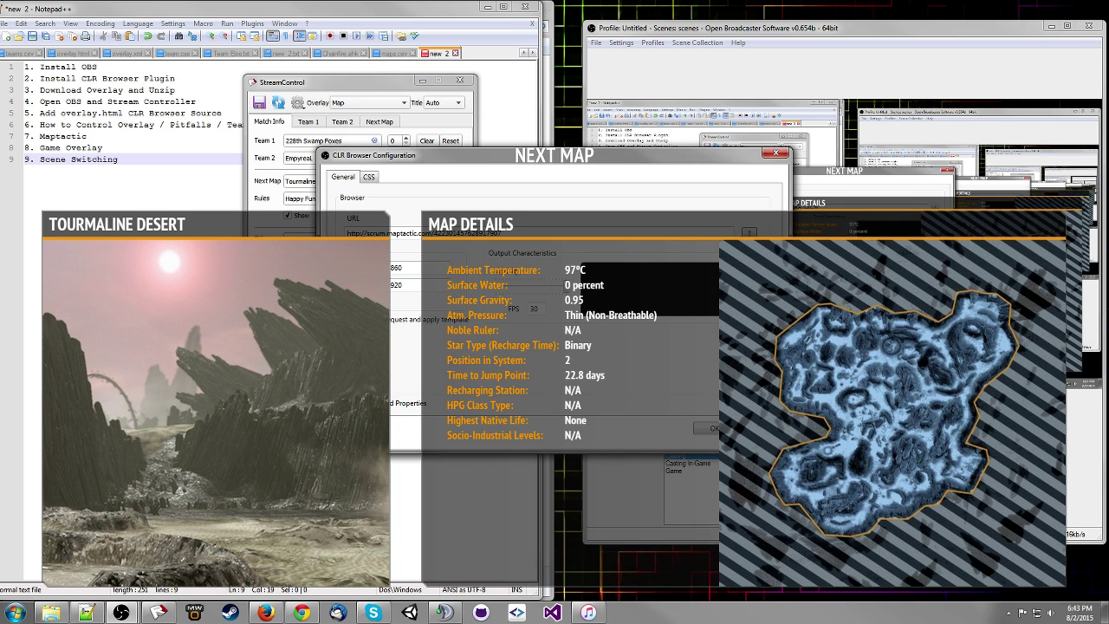
{"action": "key", "text": "Return"}
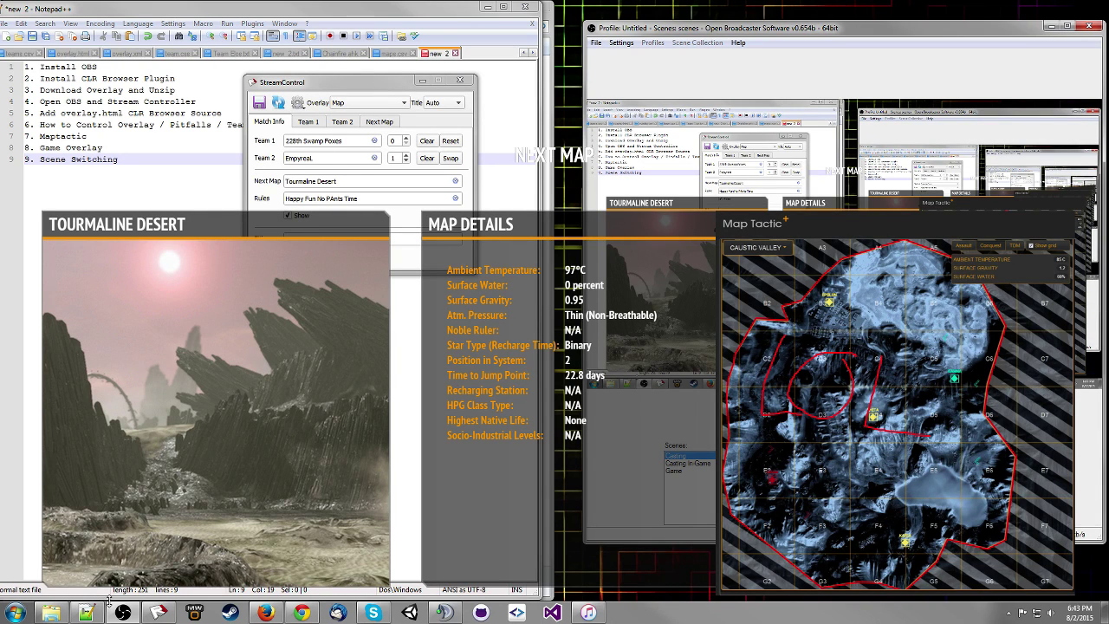
Step: Switch to Firefox, draw a yellow open-mouthed circle on the upper part of the Caustic Valley map in Map Tactic, and minimize the browser
{"action": "left_click", "coordinate": [265, 613]}
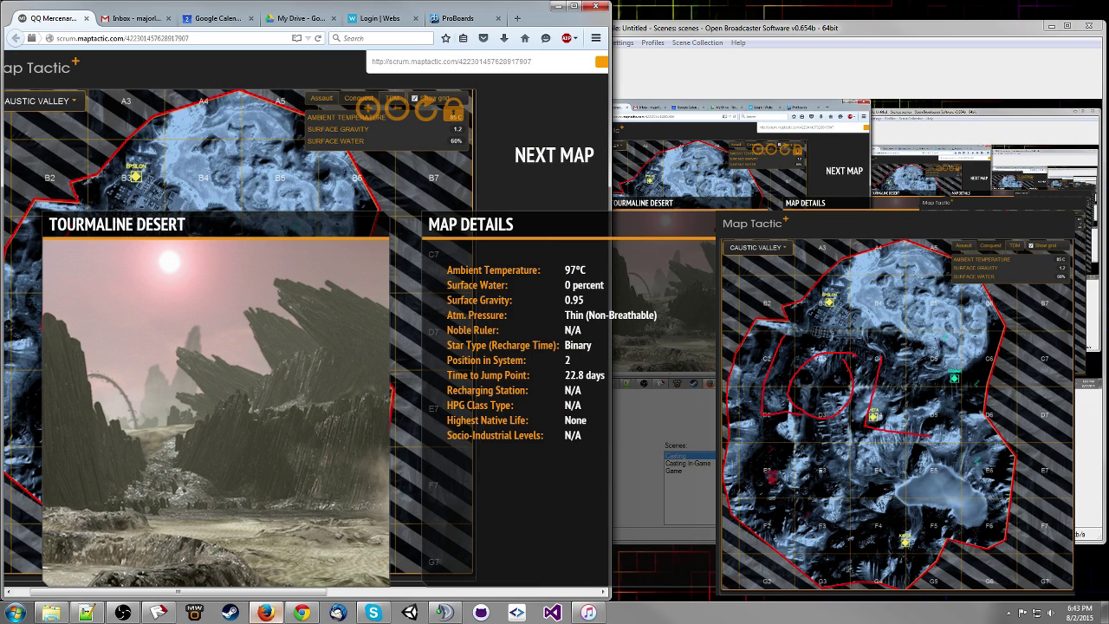
{"action": "left_click_drag", "start_coordinate": [295, 592], "coordinate": [534, 591]}
{"action": "left_click_drag", "start_coordinate": [403, 590], "coordinate": [147, 592]}
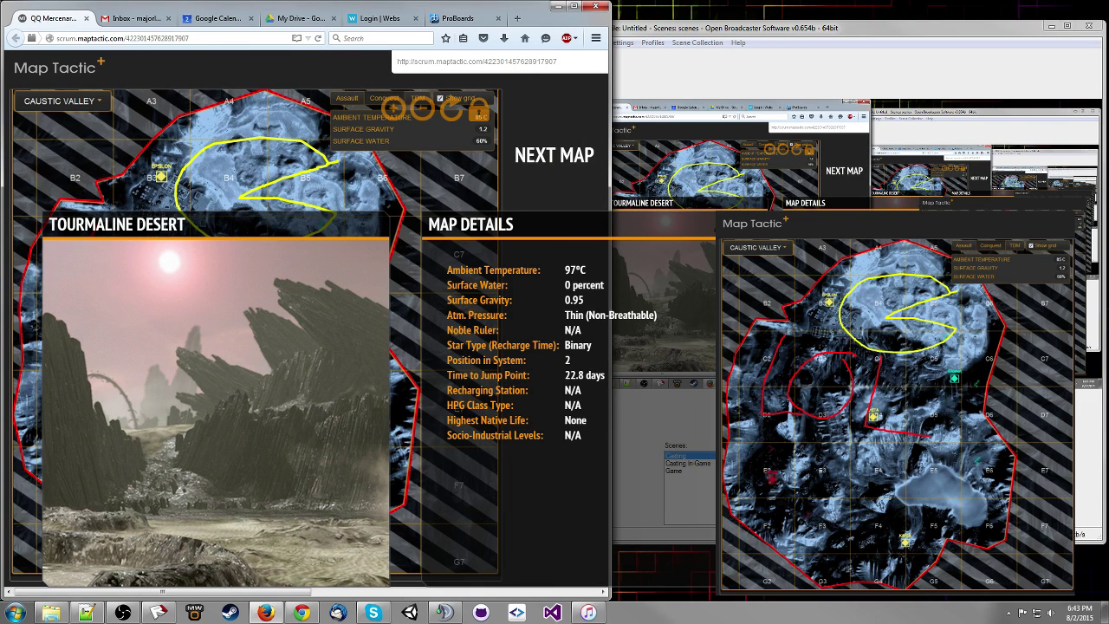
{"action": "left_click", "coordinate": [552, 7]}
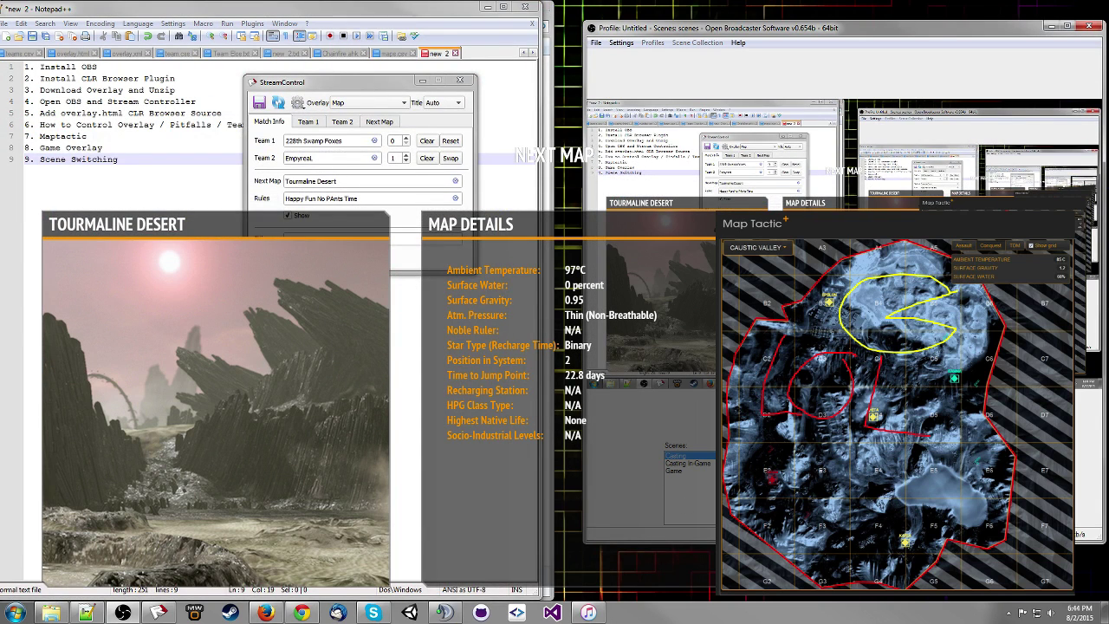
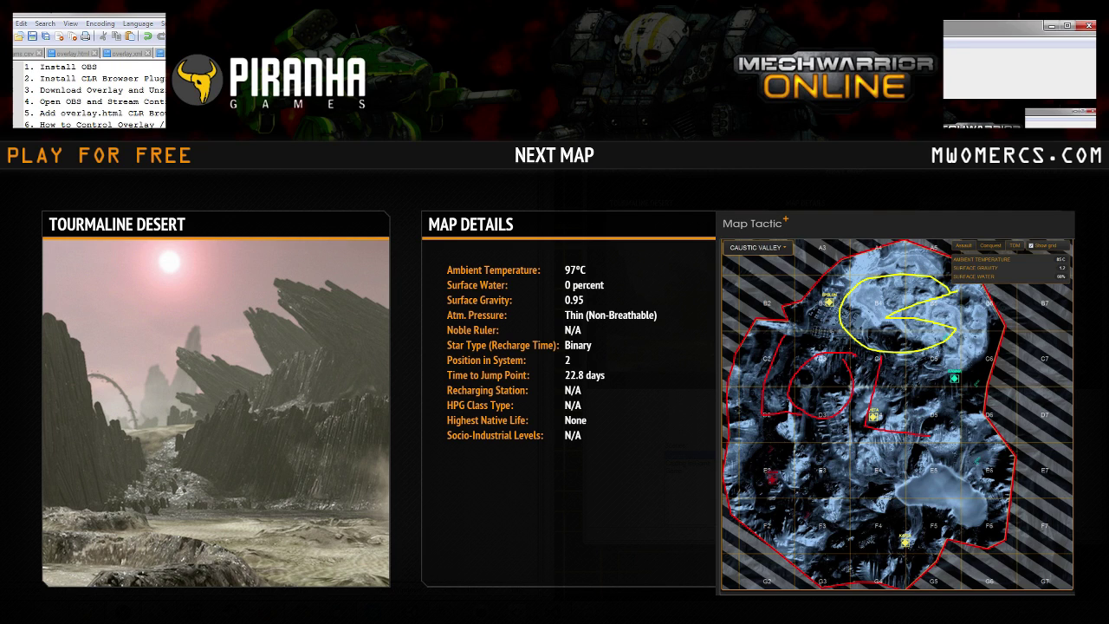
Step: Switch to the MWO Casting folder and select the game.html file
{"action": "key", "text": "alt+Tab"}
{"action": "key", "text": "Down"}
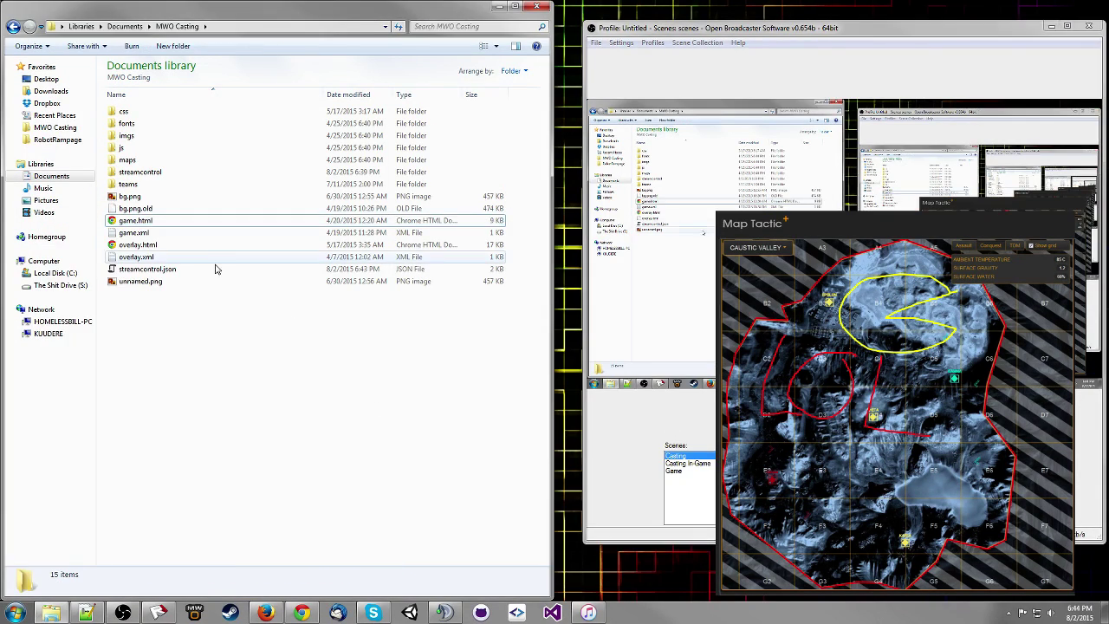
{"action": "left_click", "coordinate": [146, 222]}
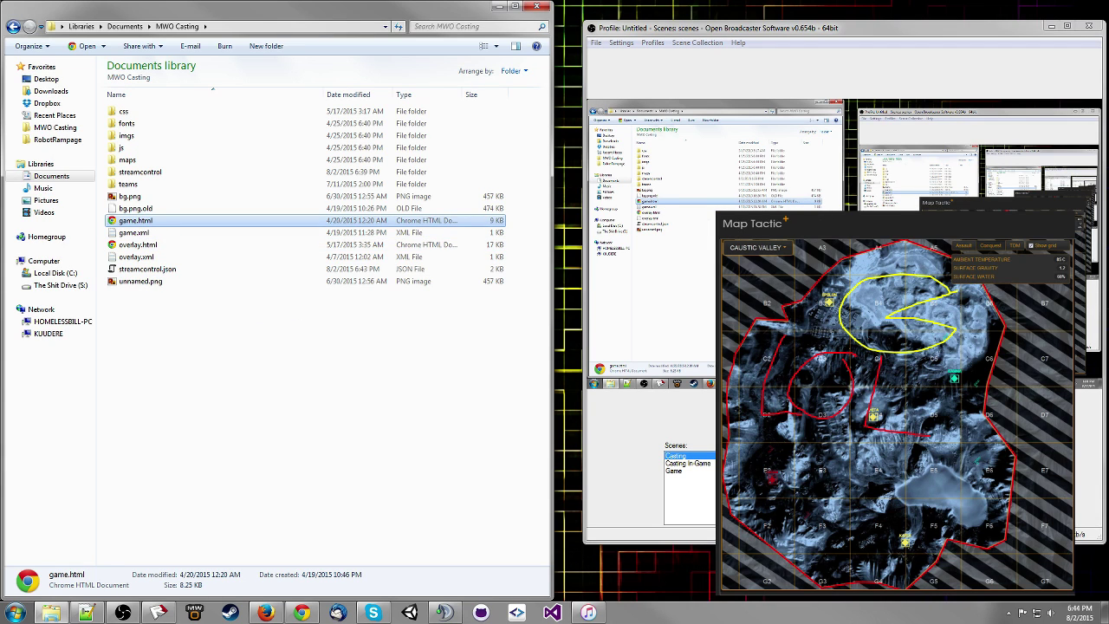
Step: Switch to OBS, name the new CLR Browser source LAJDF, and set its URL to the path of game.html in the MWO Casting folder
{"action": "key", "text": "alt+Tab"}
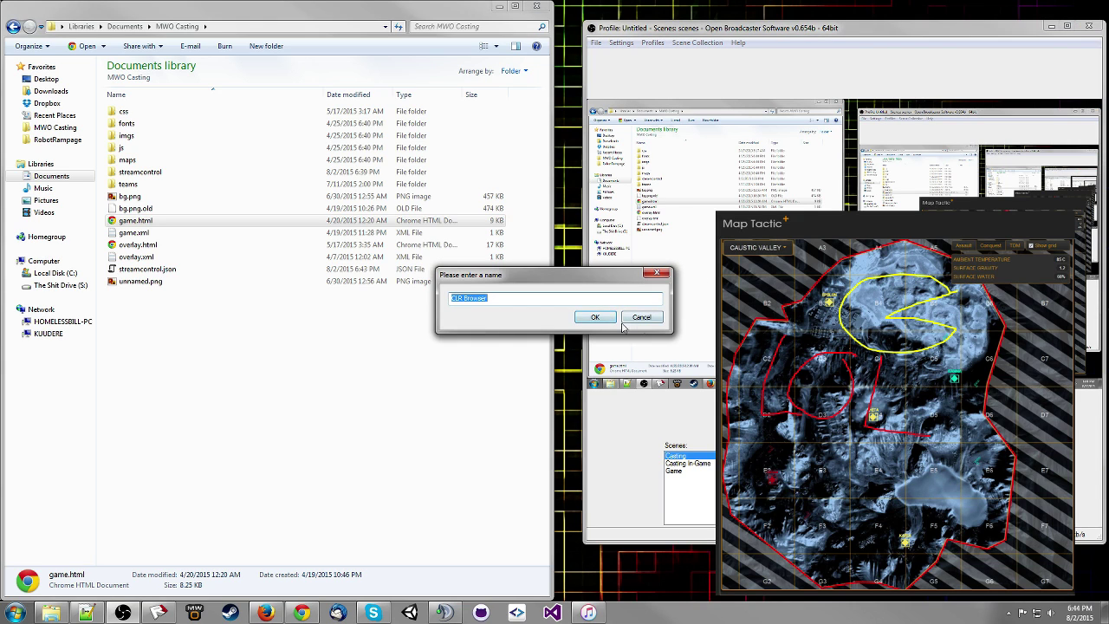
{"action": "type", "text": "LAJDF"}
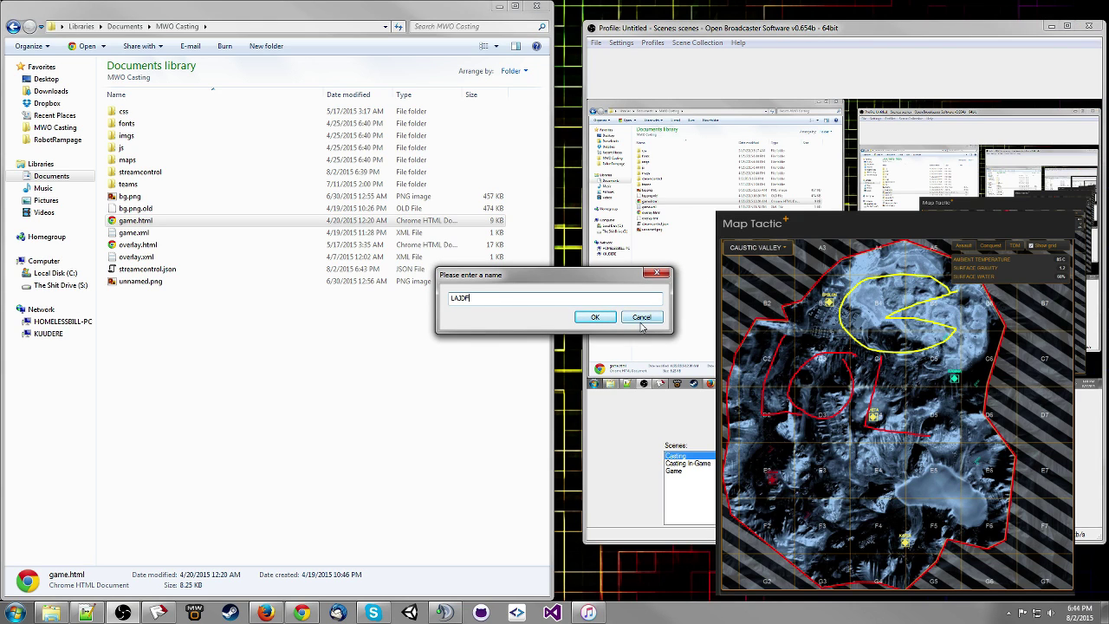
{"action": "key", "text": "Return"}
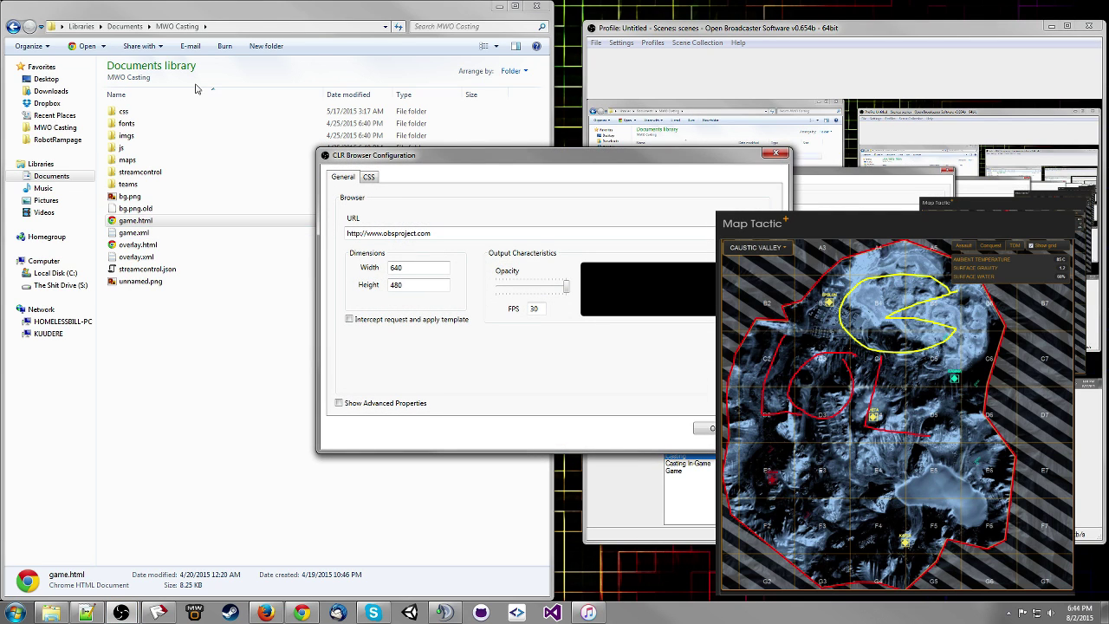
{"action": "left_click", "coordinate": [247, 24]}
{"action": "key", "text": "ctrl+c"}
{"action": "key", "text": "alt+Tab"}
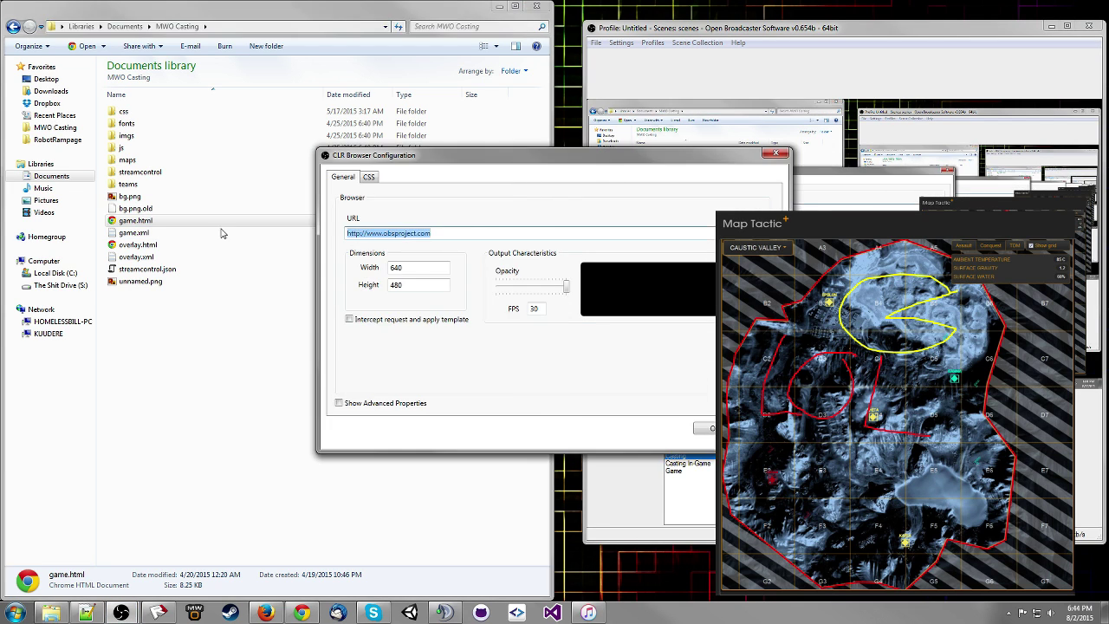
{"action": "key", "text": "ctrl+a"}
{"action": "key", "text": "ctrl+v"}
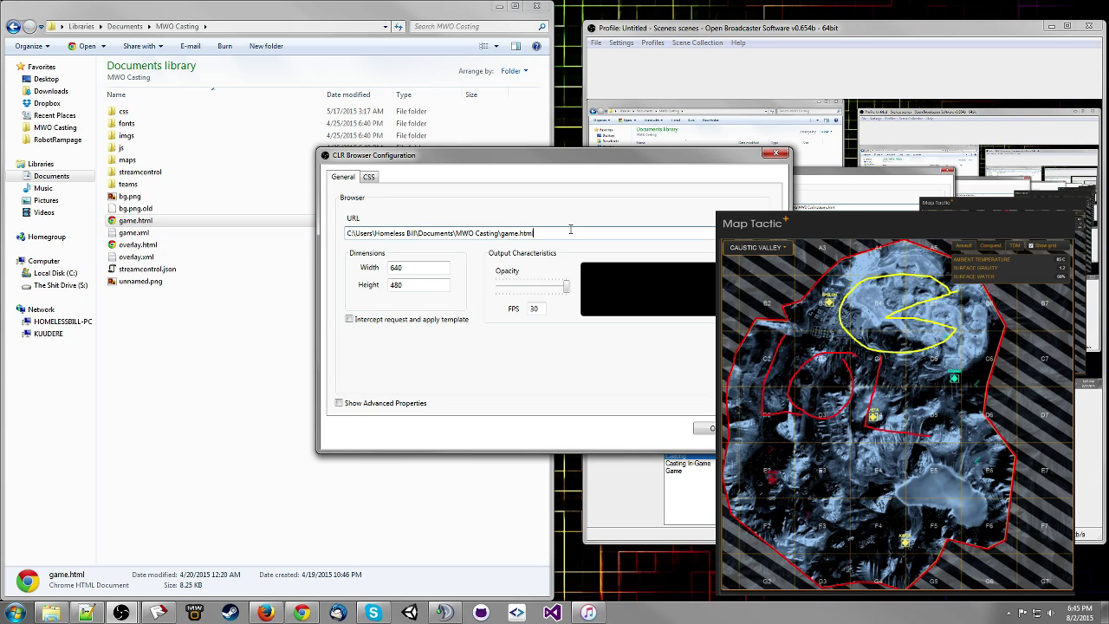
Step: Set the browser source's width to 1920 and height to 1080, and accept its configuration
{"action": "double_click", "coordinate": [423, 267]}
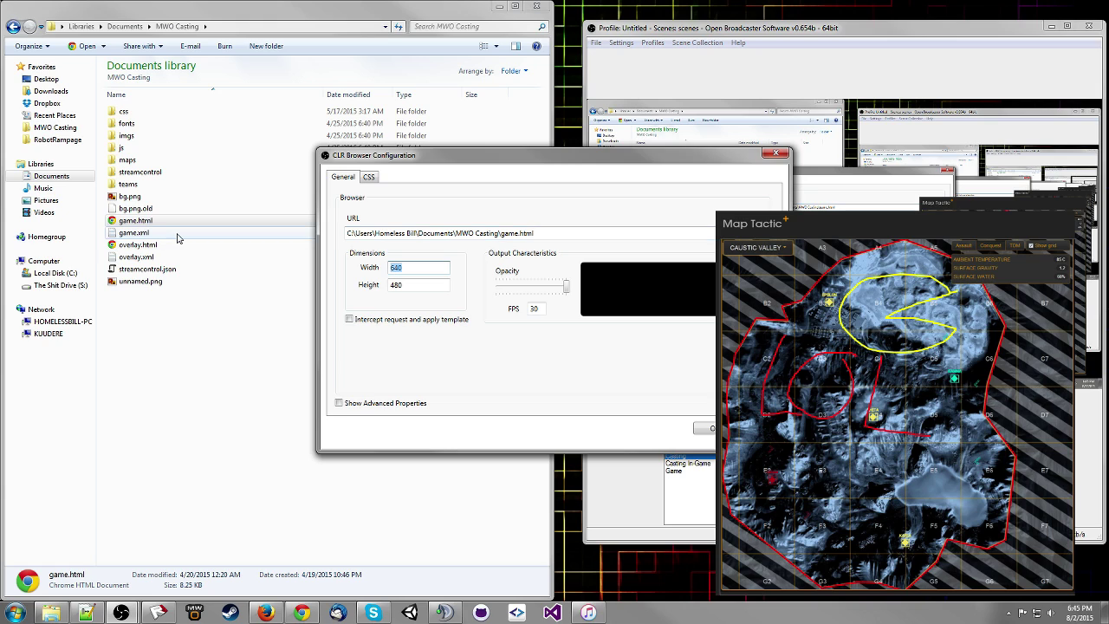
{"action": "type", "text": "1920"}
{"action": "key", "text": "Tab"}
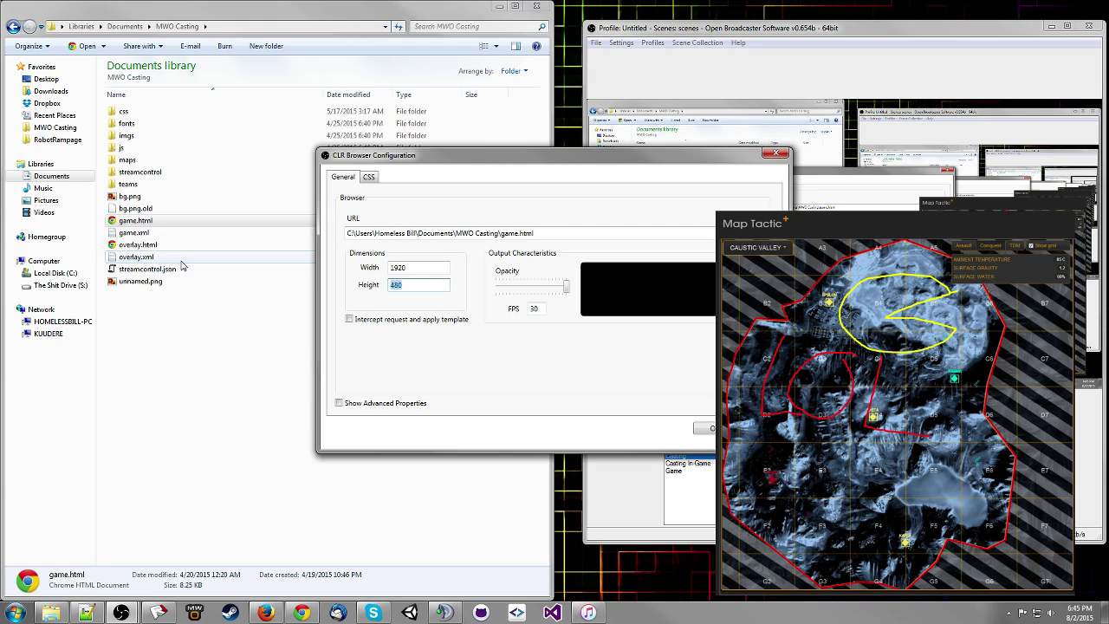
{"action": "type", "text": "1080"}
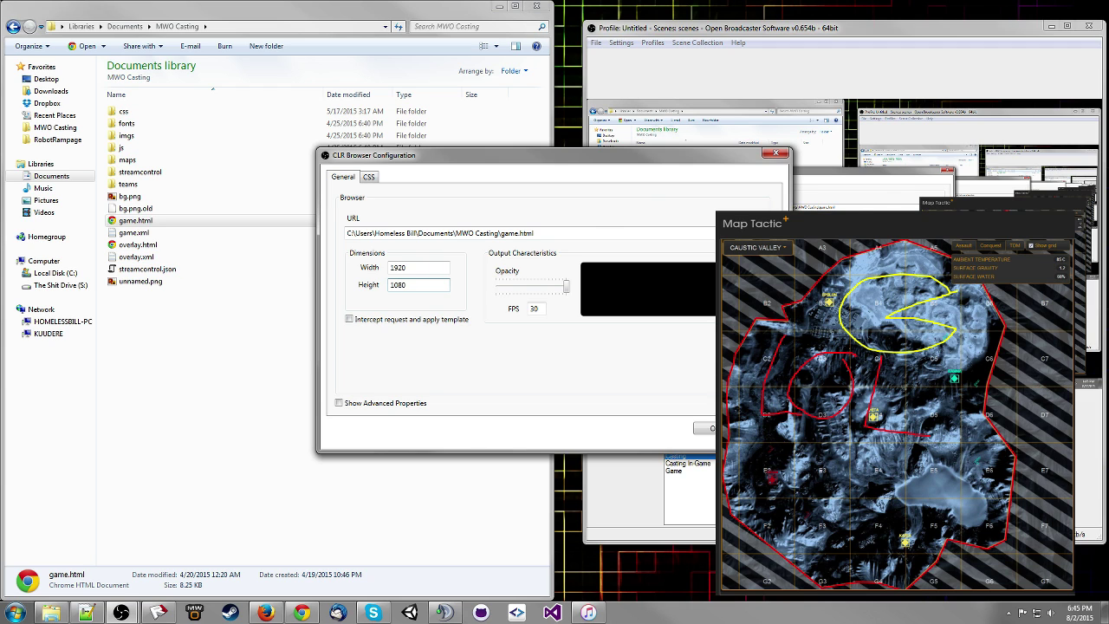
{"action": "key", "text": "Return"}
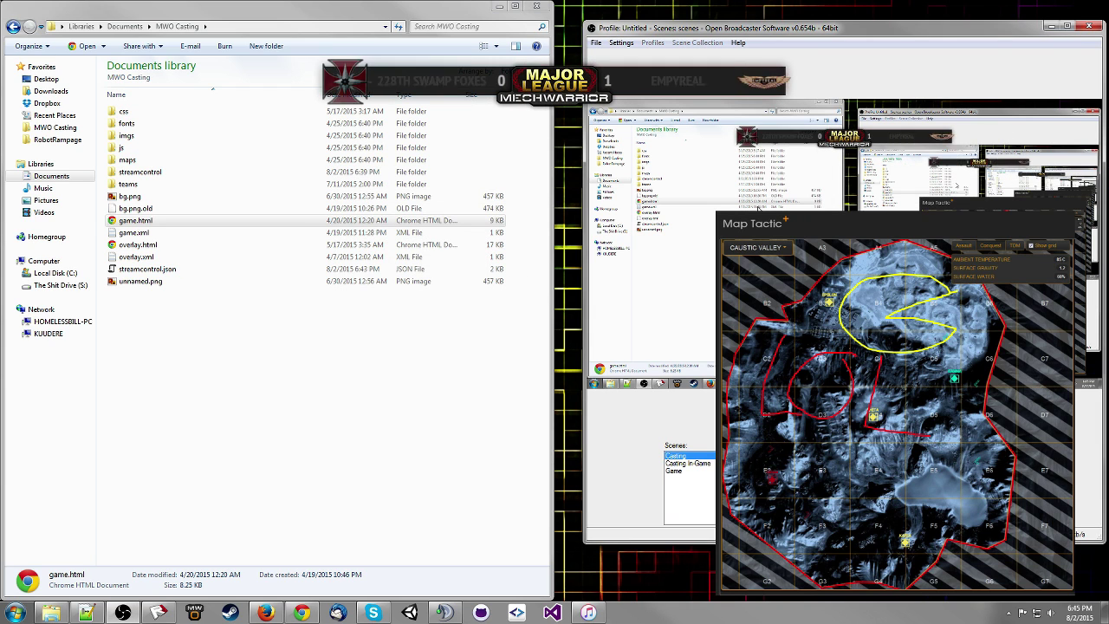
{"action": "left_click", "coordinate": [344, 28]}
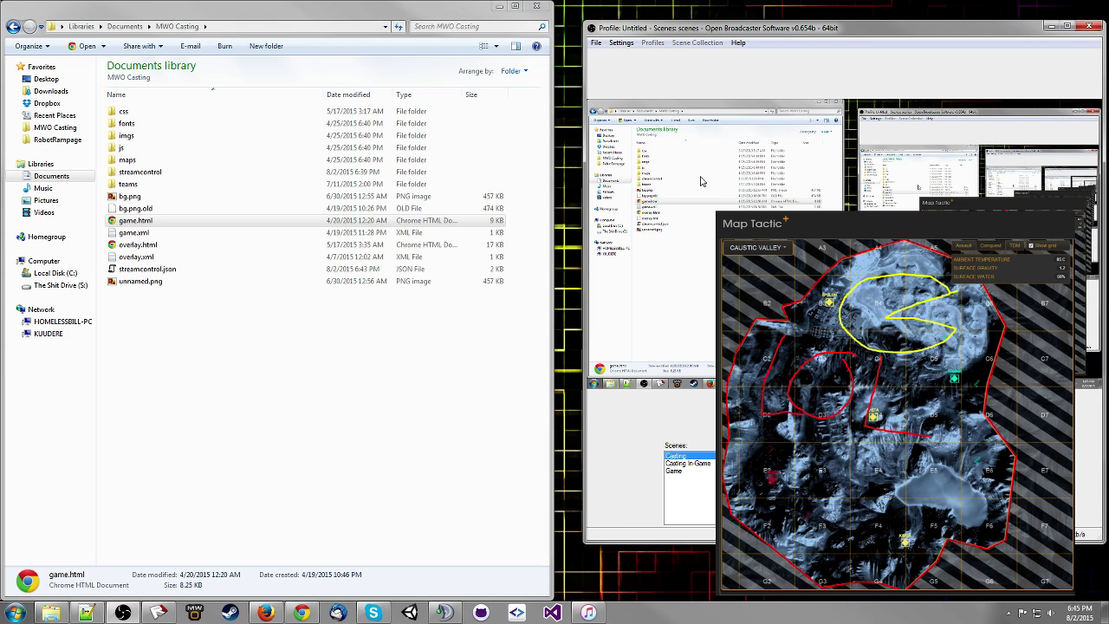
Step: Bring up the Scene Switcher settings and enable starting it at launch if possible
{"action": "left_click", "coordinate": [620, 44]}
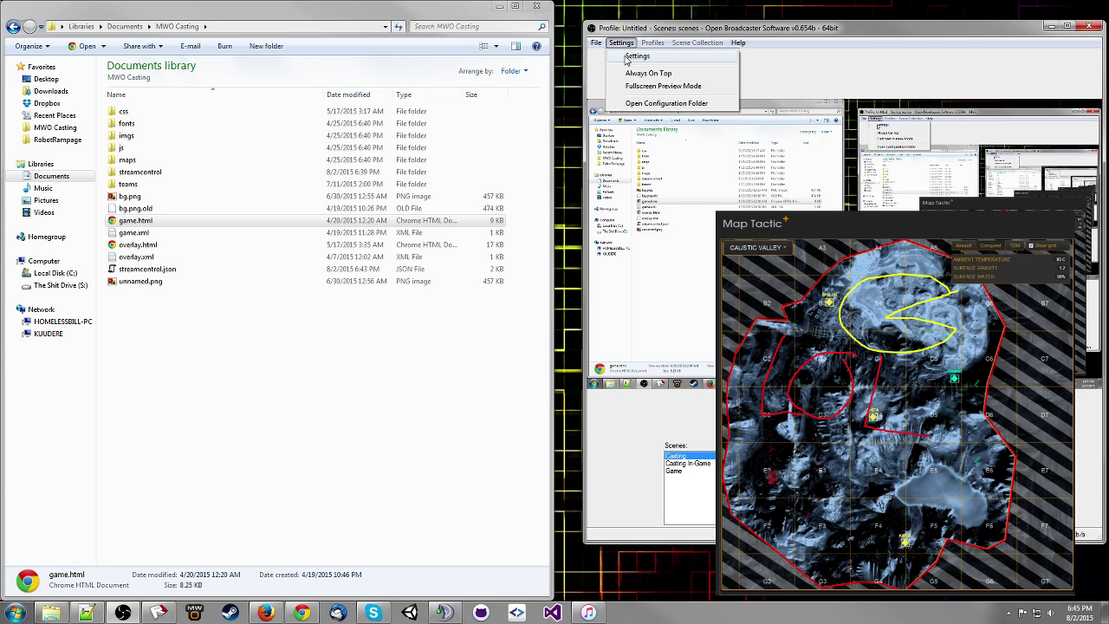
{"action": "left_click", "coordinate": [627, 57]}
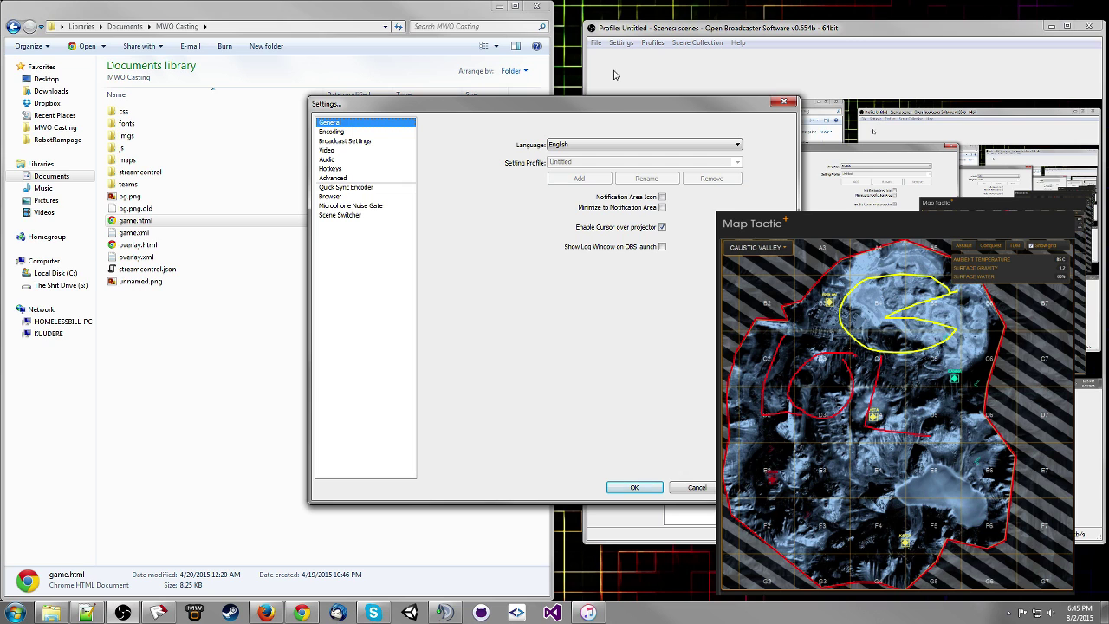
{"action": "left_click_drag", "start_coordinate": [591, 106], "coordinate": [367, 46]}
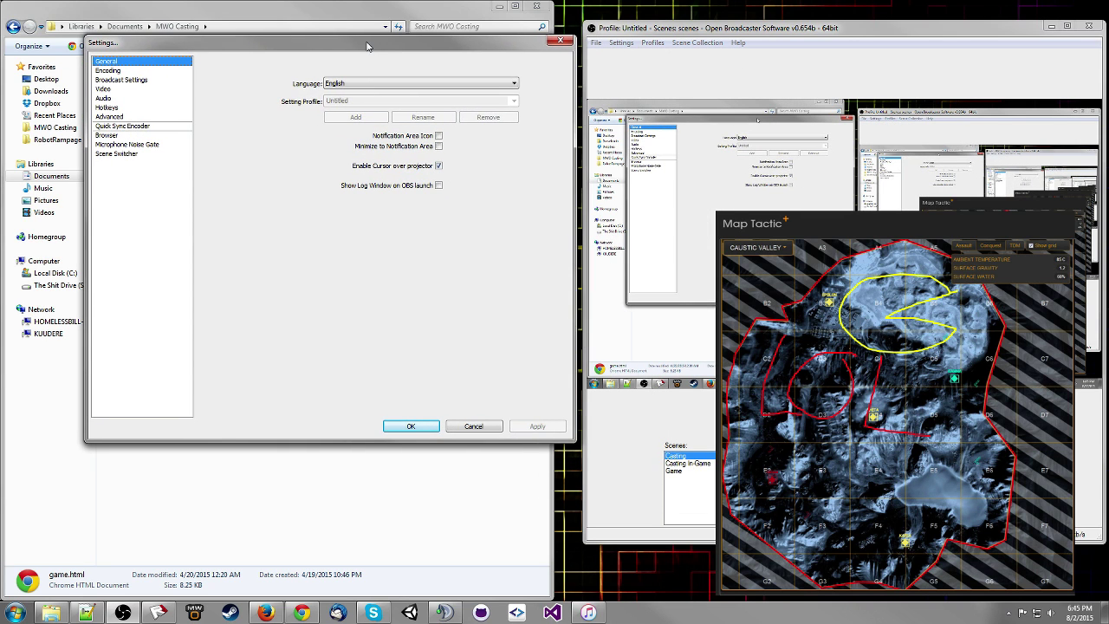
{"action": "left_click", "coordinate": [117, 153]}
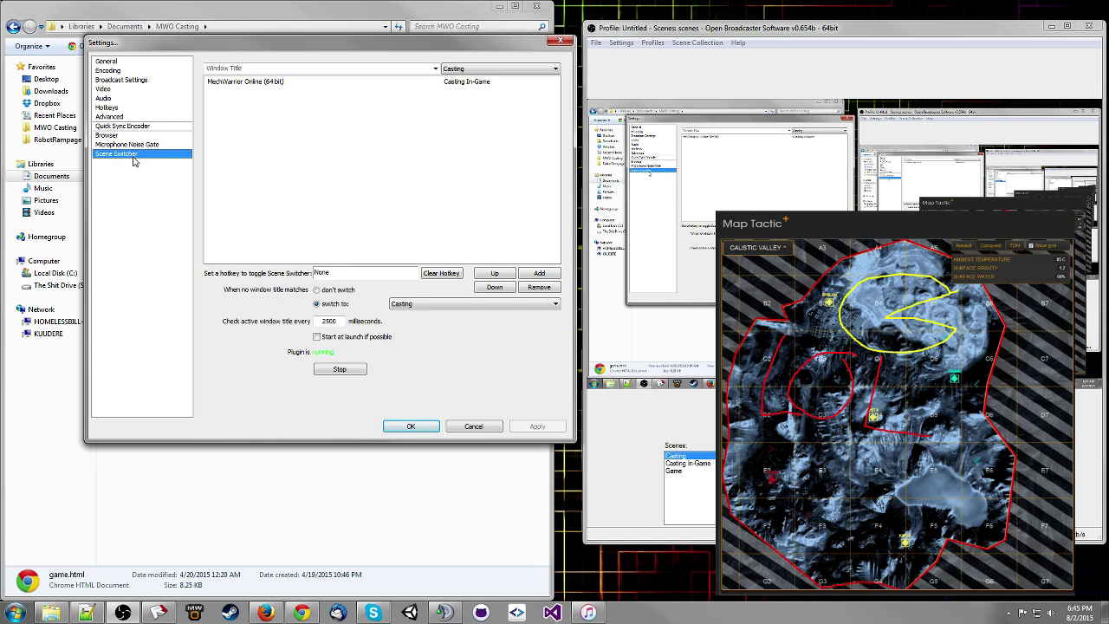
{"action": "left_click", "coordinate": [317, 337]}
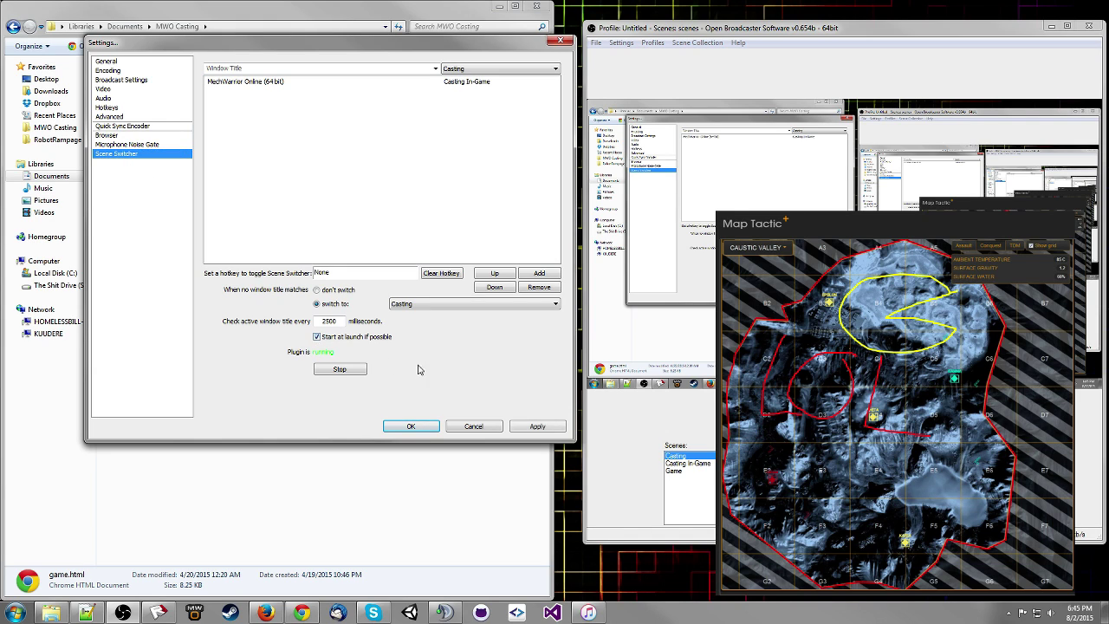
Step: Stop and restart the Scene Switcher plugin, and accept the settings
{"action": "left_click", "coordinate": [358, 372]}
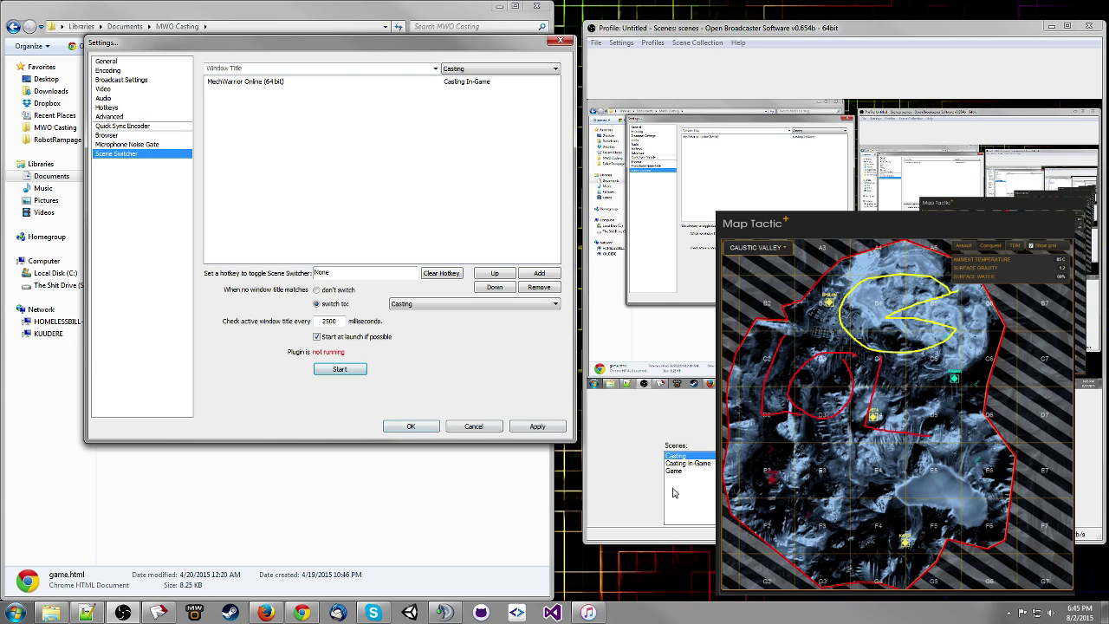
{"action": "left_click", "coordinate": [611, 477]}
{"action": "left_click", "coordinate": [340, 370]}
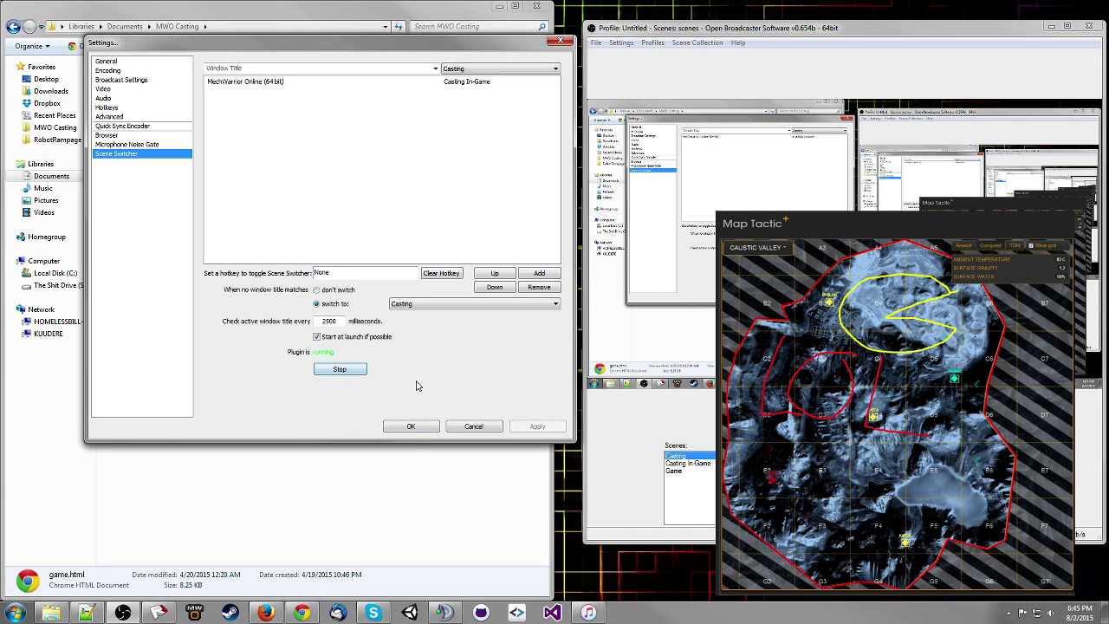
{"action": "left_click", "coordinate": [410, 427]}
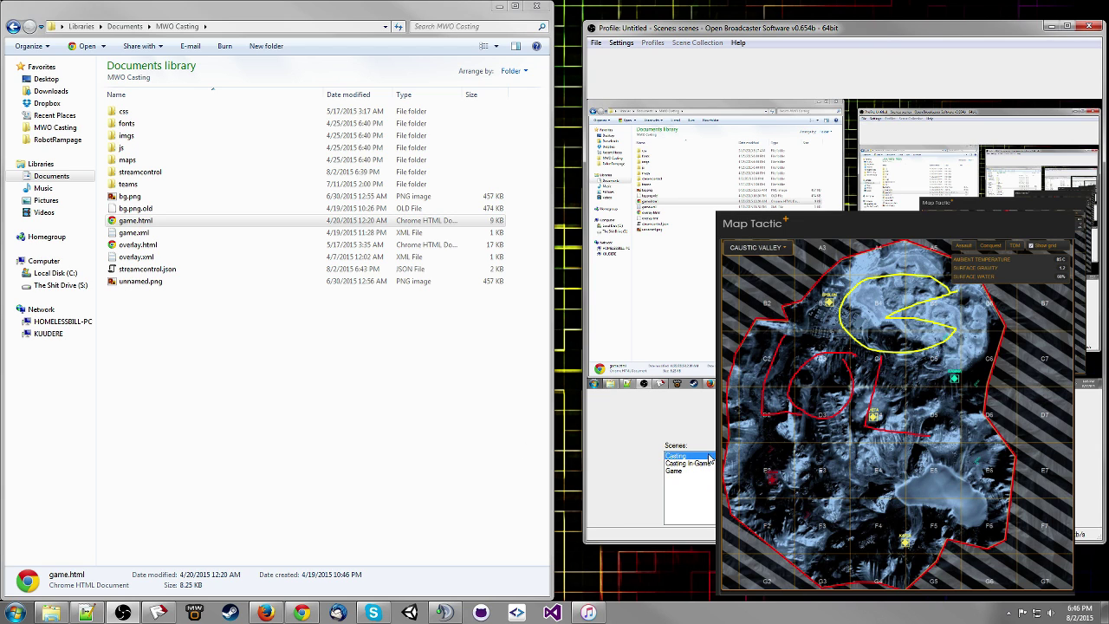
Step: Try switching manually between the Casting and Casting In-Game scenes while the Scene Switcher is active
{"action": "left_click", "coordinate": [706, 465]}
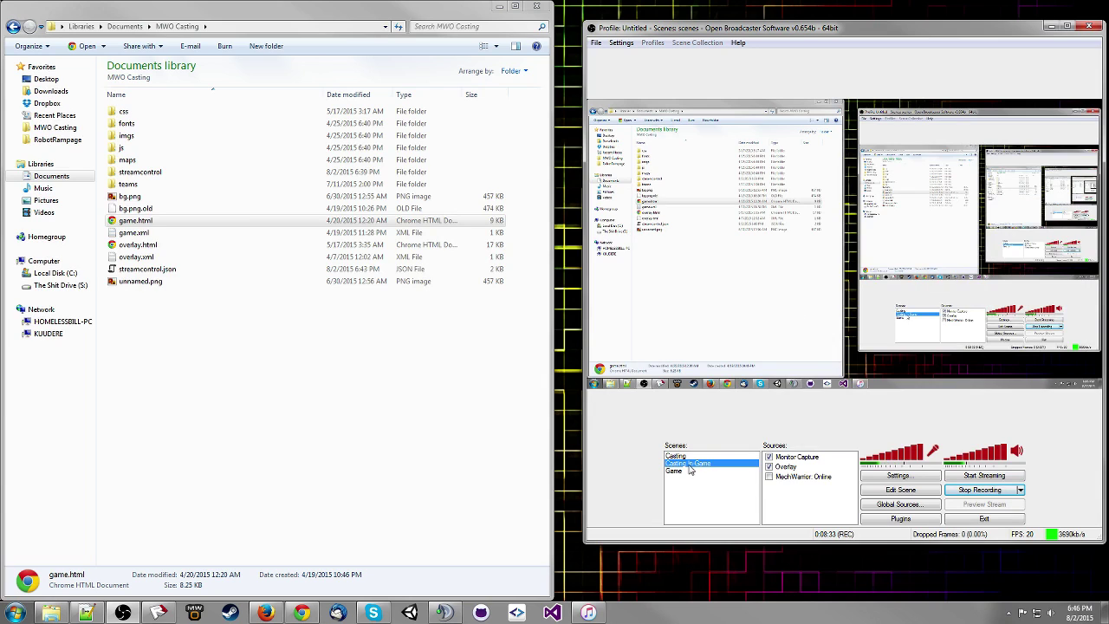
{"action": "left_click", "coordinate": [683, 456]}
{"action": "left_click", "coordinate": [724, 465]}
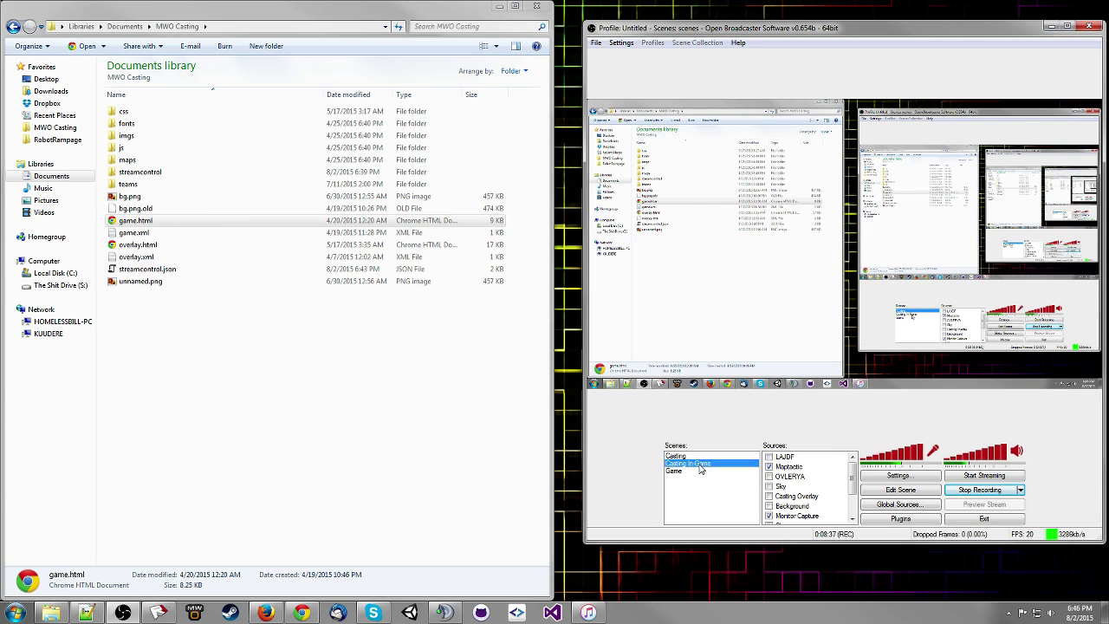
{"action": "key", "text": "Up"}
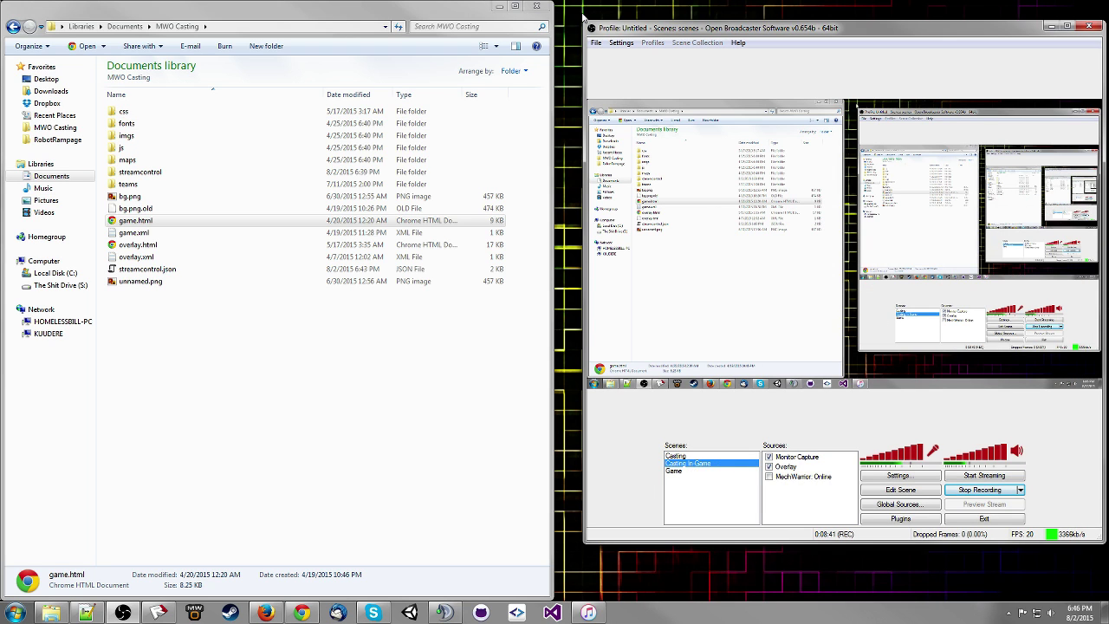
Step: Stop the Scene Switcher plugin in the OBS settings and accept the change
{"action": "left_click", "coordinate": [631, 43]}
{"action": "left_click", "coordinate": [638, 57]}
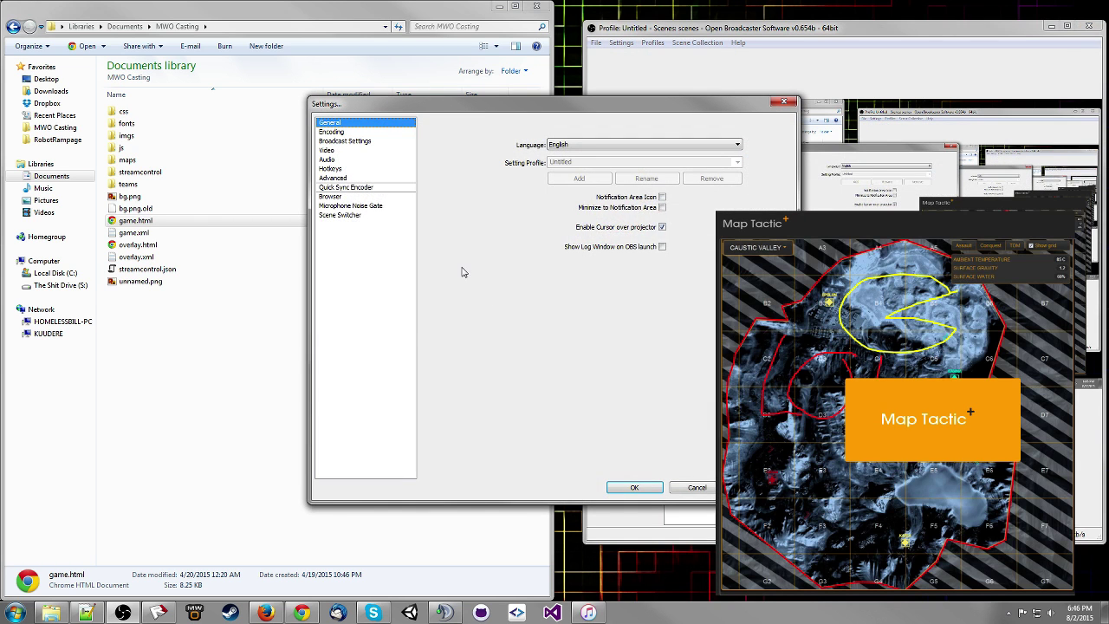
{"action": "left_click", "coordinate": [368, 215]}
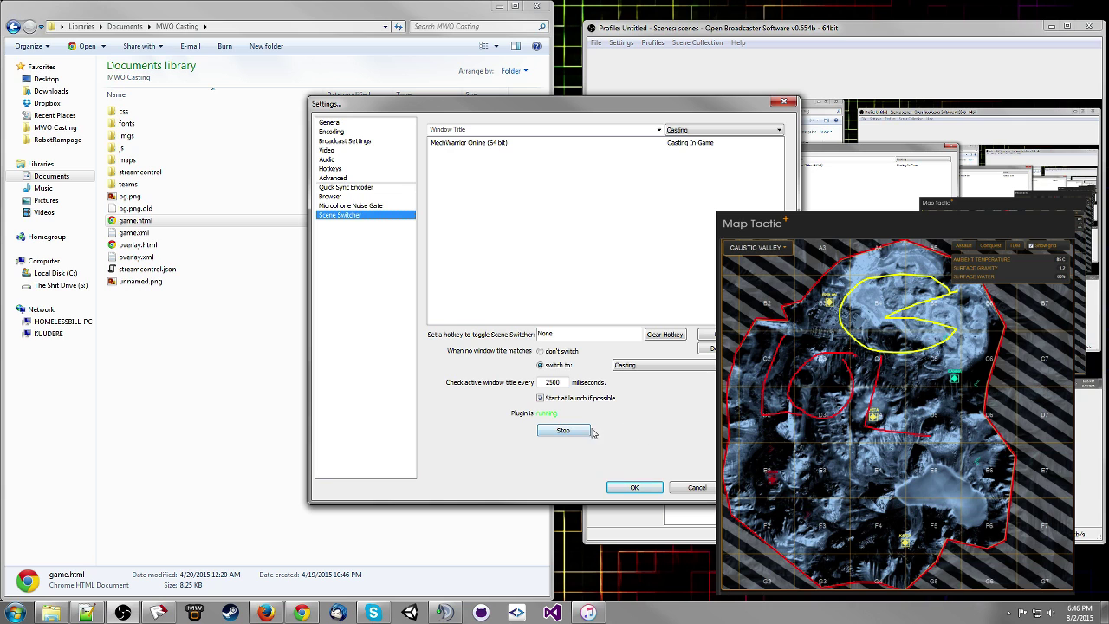
{"action": "left_click", "coordinate": [589, 433]}
{"action": "left_click", "coordinate": [631, 488]}
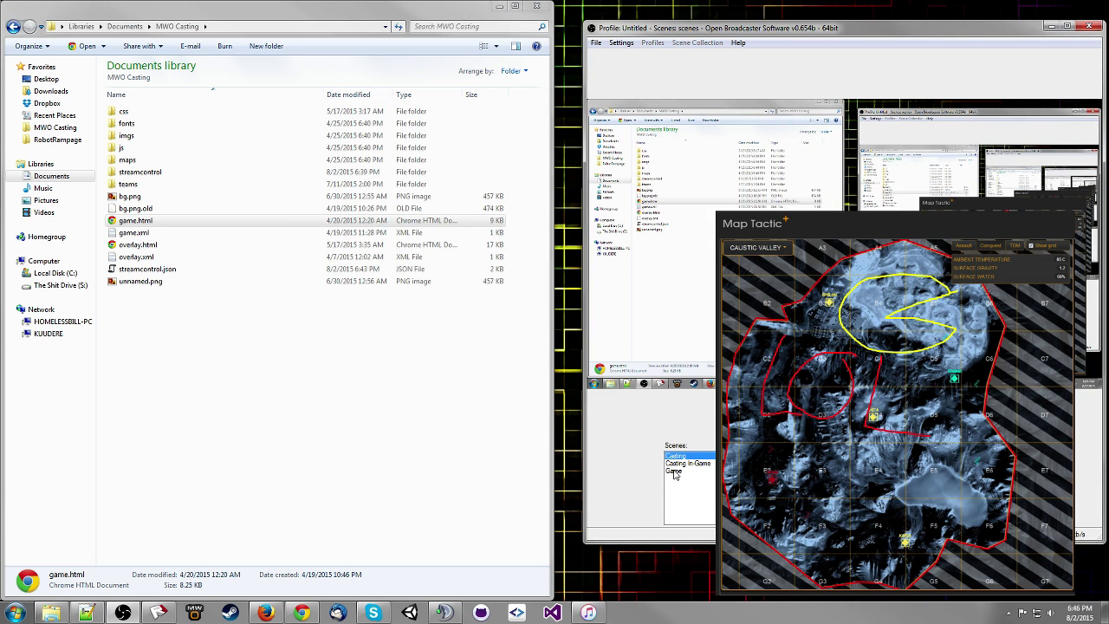
Step: Move the Overlay source above Monitor Capture in the Casting In-Game scene, and return to the Casting scene
{"action": "left_click", "coordinate": [683, 466]}
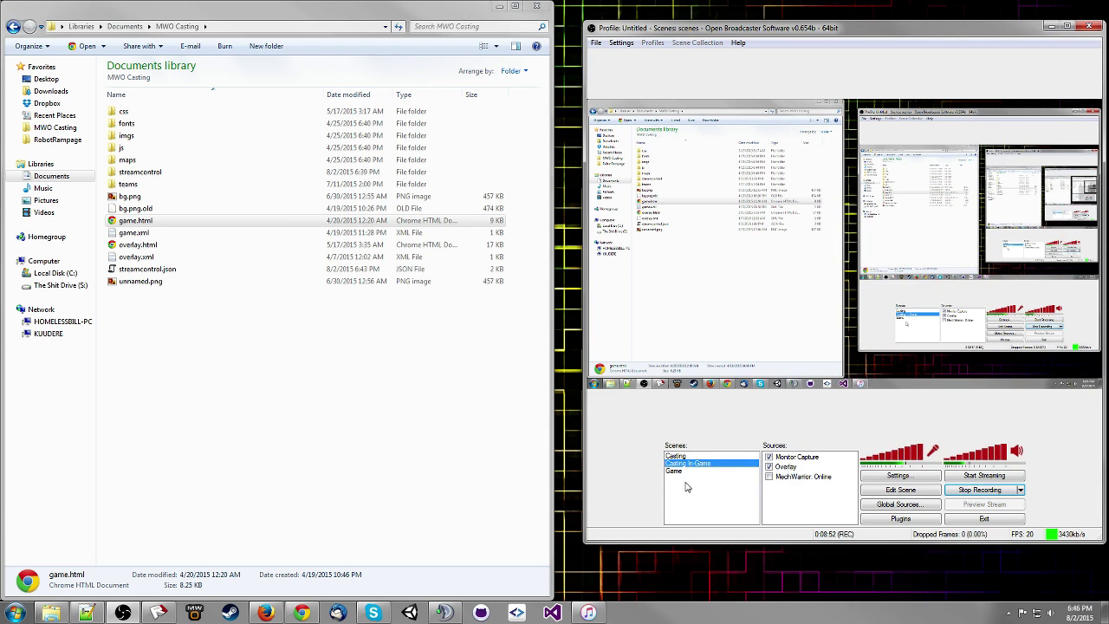
{"action": "left_click", "coordinate": [785, 466]}
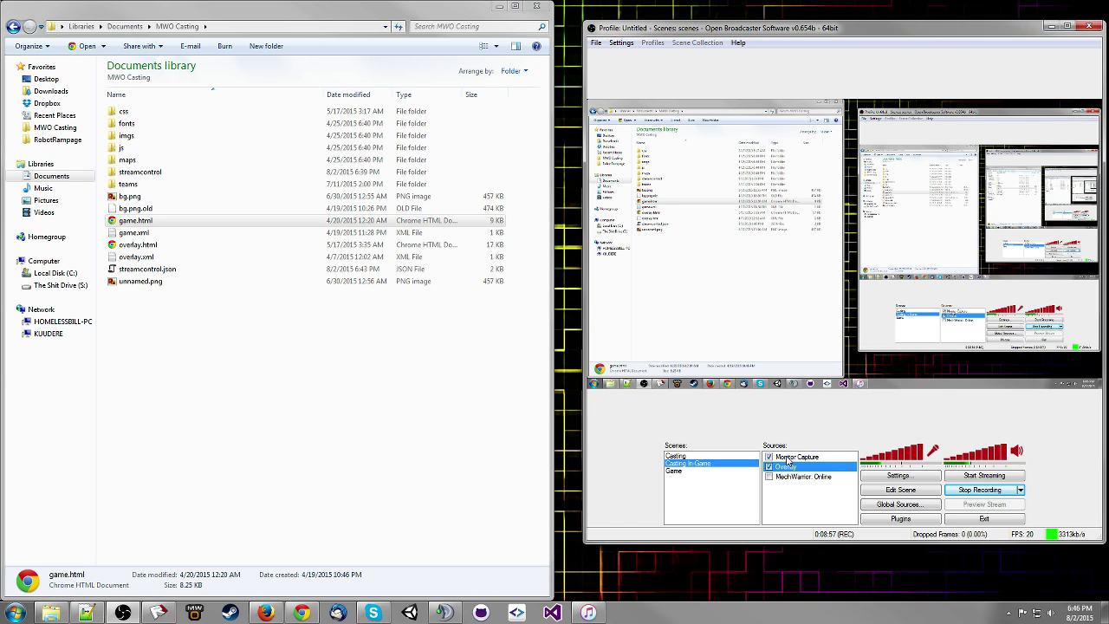
{"action": "left_click_drag", "start_coordinate": [786, 462], "coordinate": [787, 460]}
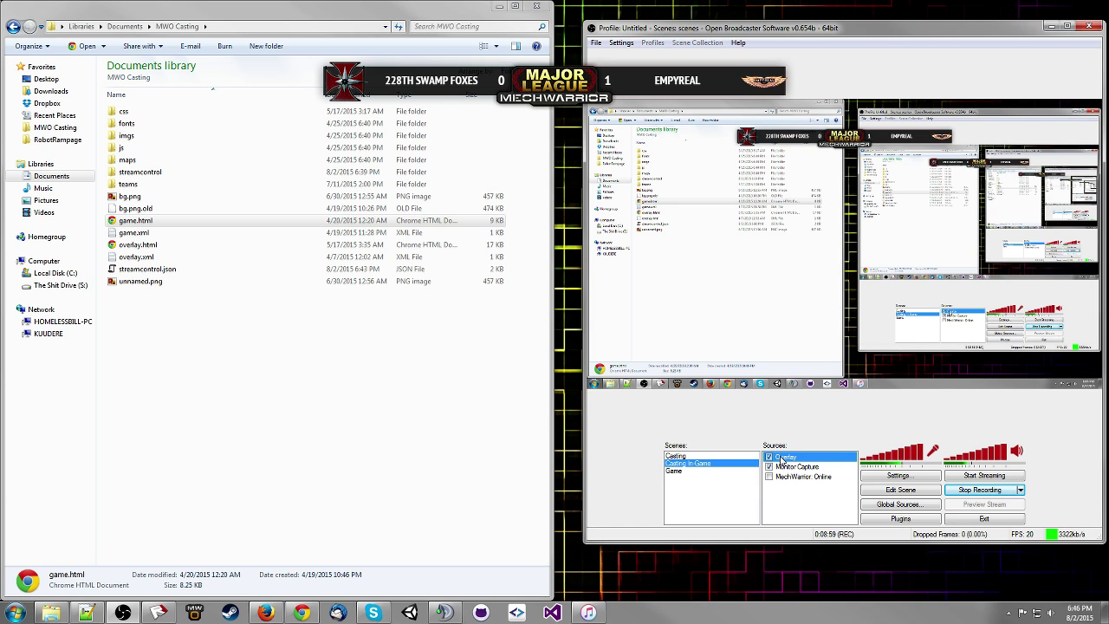
{"action": "left_click", "coordinate": [703, 456]}
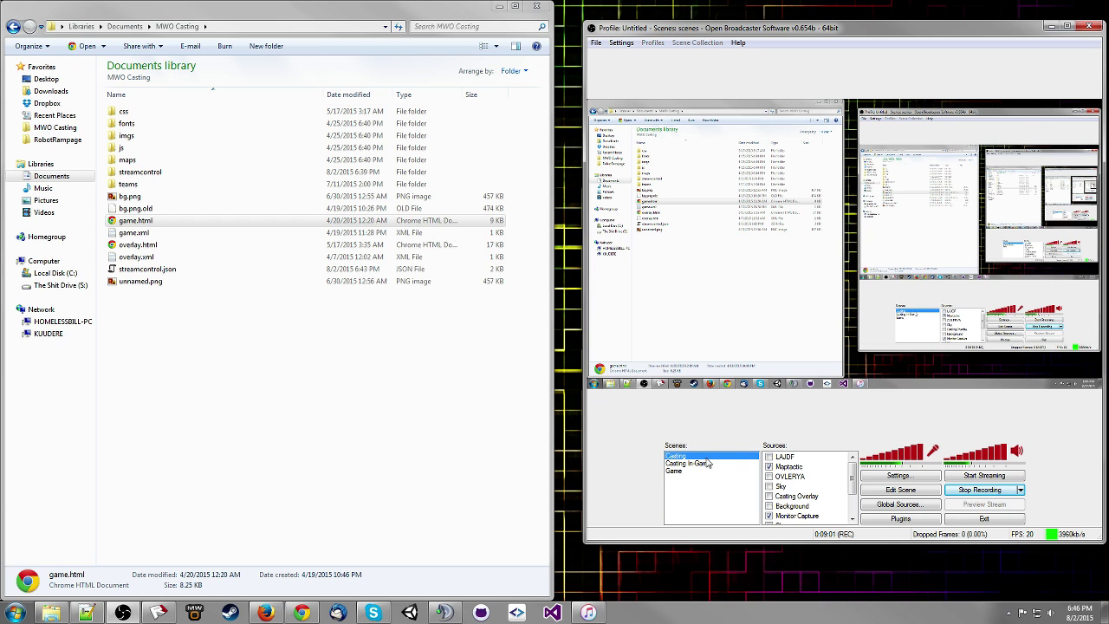
Step: Start the Scene Switcher plugin again, select its MechWarrior Online (64 bit) rule for Casting In-Game, and accept the settings
{"action": "left_click", "coordinate": [623, 43]}
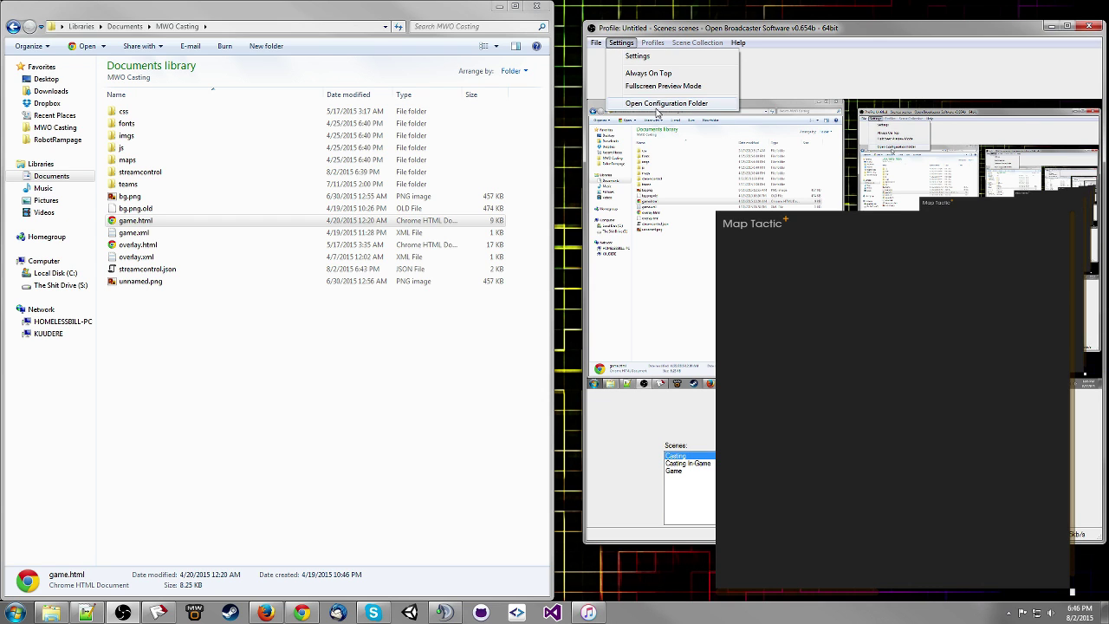
{"action": "left_click", "coordinate": [638, 56]}
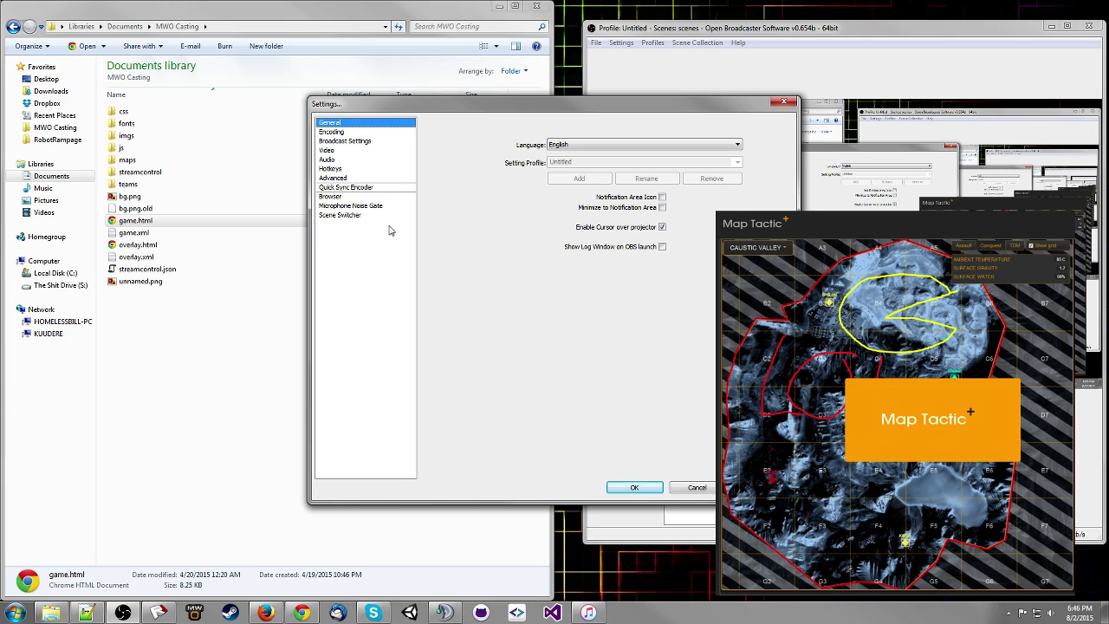
{"action": "left_click", "coordinate": [353, 216]}
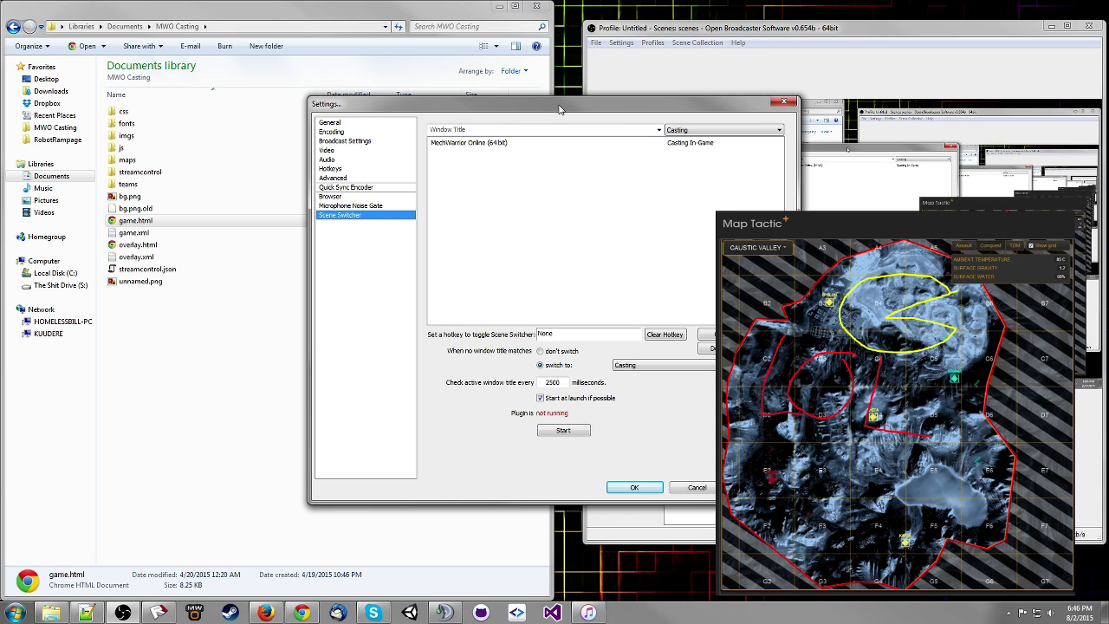
{"action": "left_click", "coordinate": [567, 430]}
{"action": "left_click_drag", "start_coordinate": [590, 107], "coordinate": [571, 109]}
{"action": "left_click", "coordinate": [484, 146]}
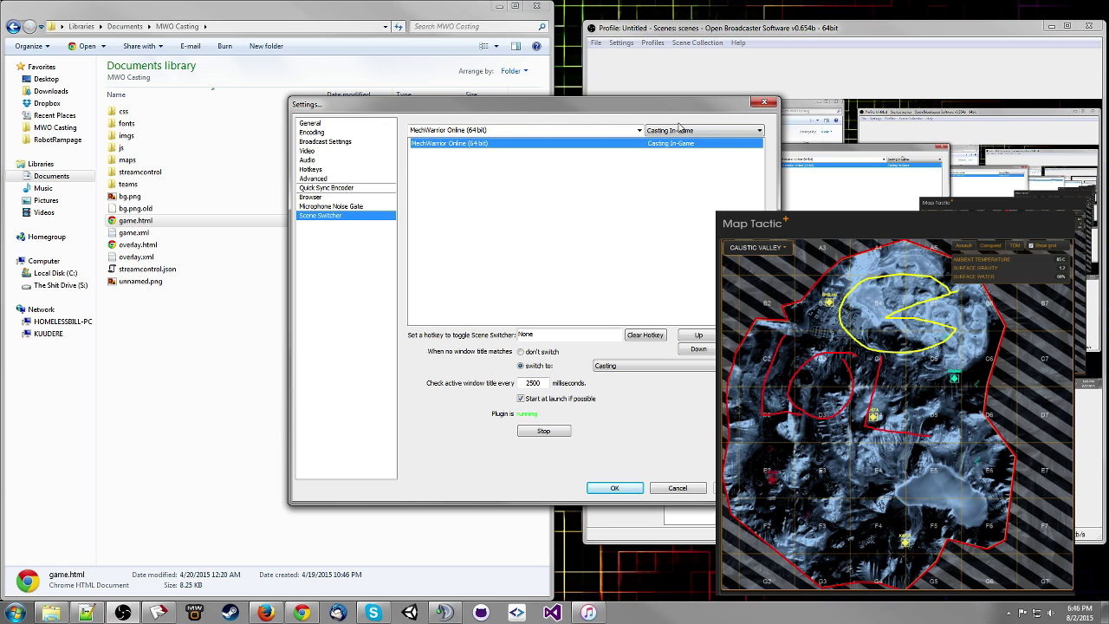
{"action": "left_click", "coordinate": [614, 488]}
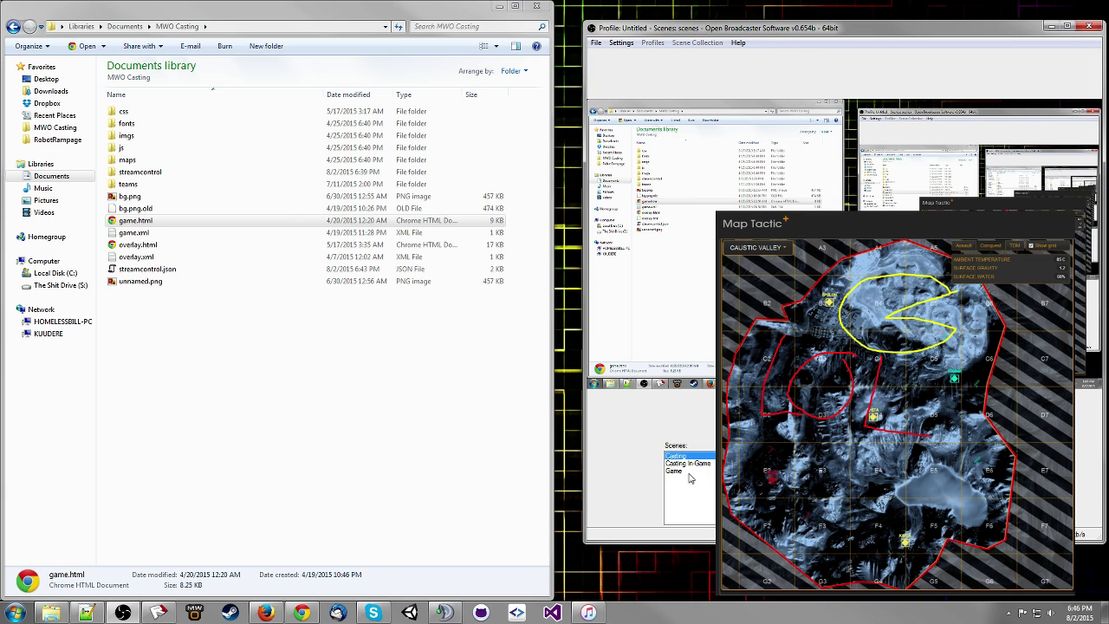